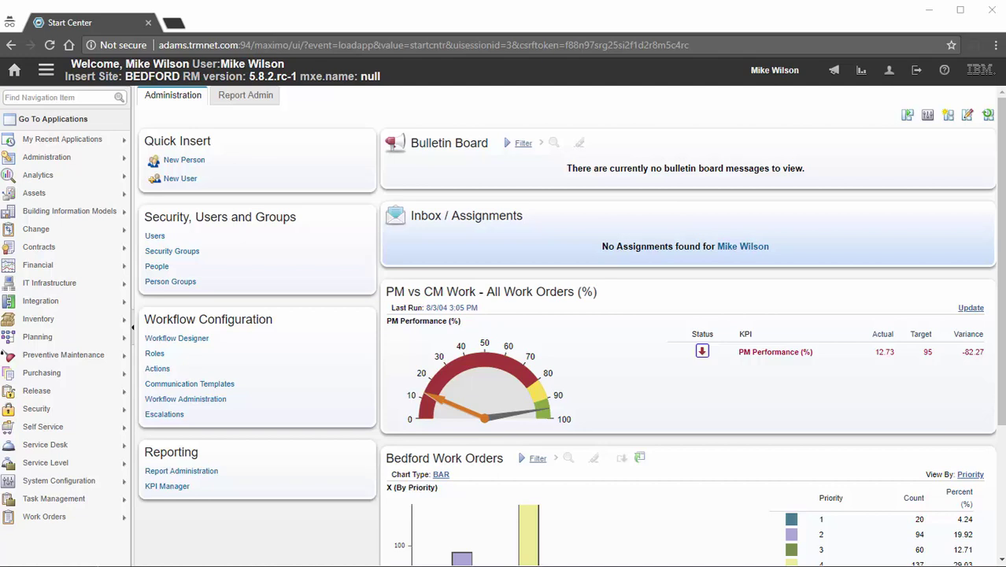
# Open Work Order Tracking and bring up the Location lookup, which lists all 303 locations
pyautogui.click(85, 520)
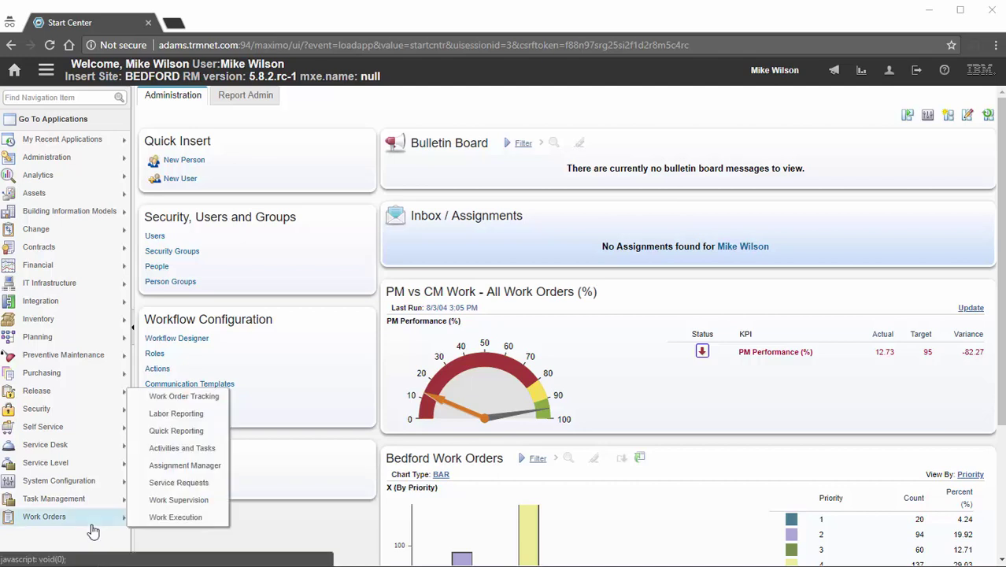
pyautogui.click(193, 396)
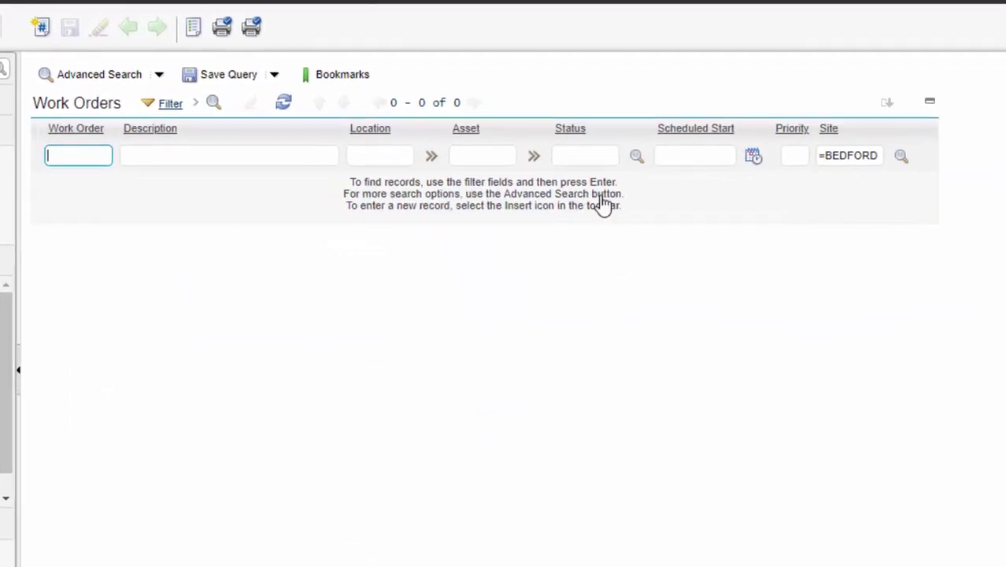
pyautogui.click(593, 157)
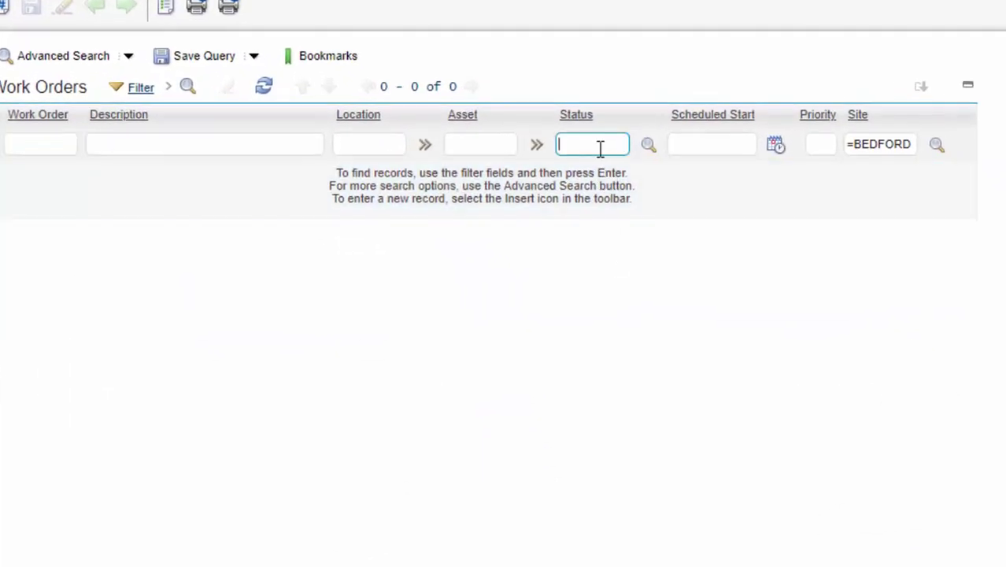
pyautogui.click(425, 145)
pyautogui.click(508, 173)
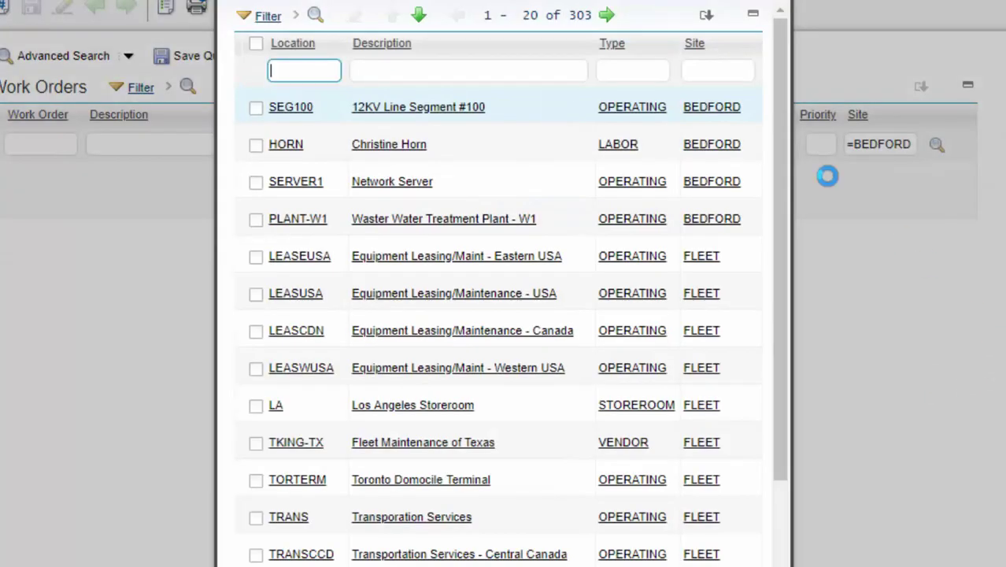
pyautogui.click(717, 71)
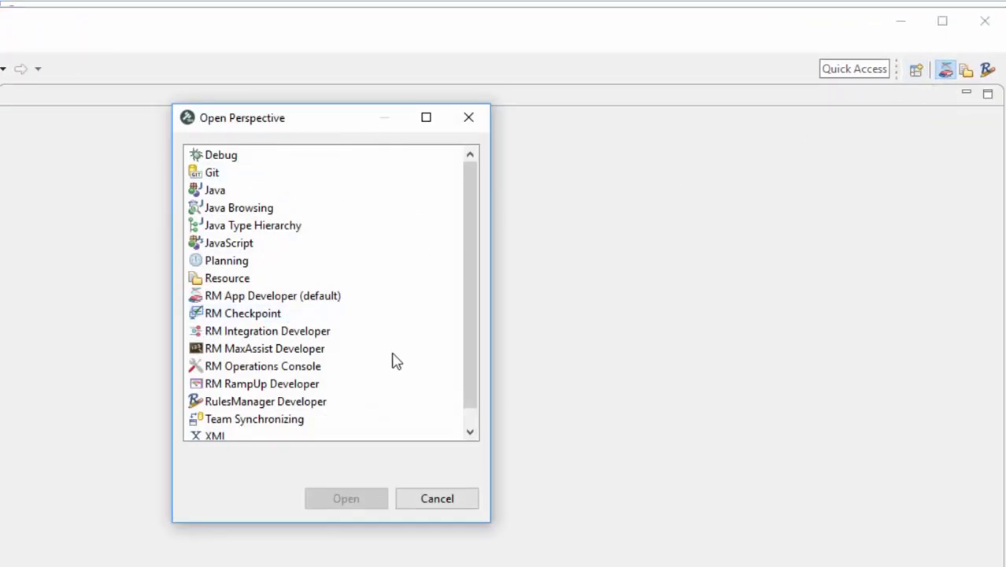
pyautogui.click(292, 401)
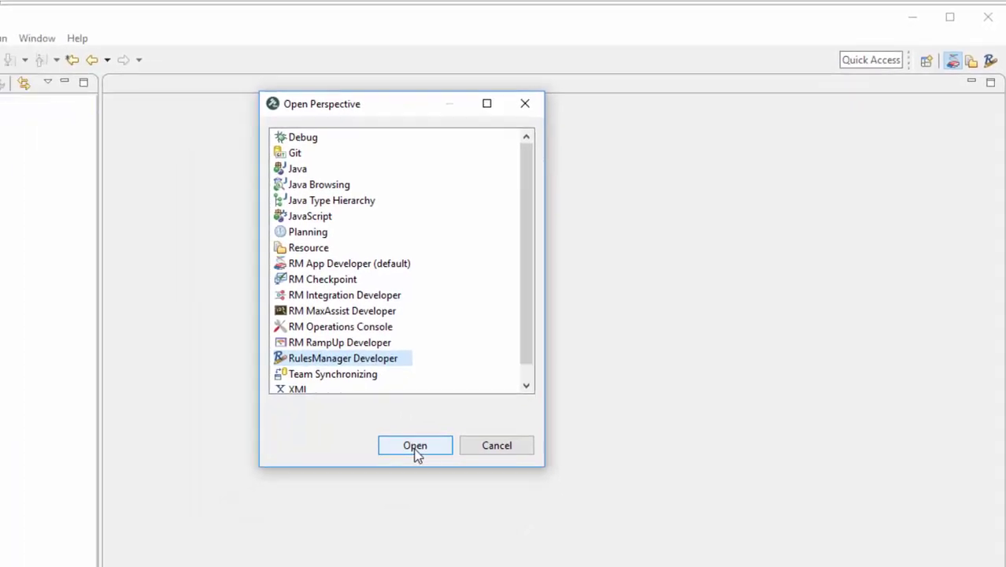
pyautogui.click(373, 482)
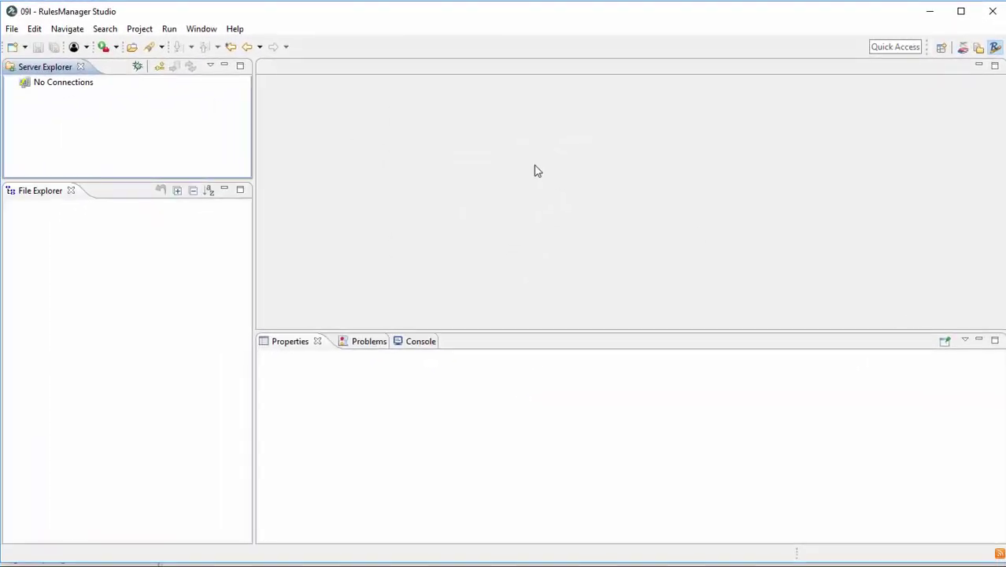
pyautogui.click(159, 67)
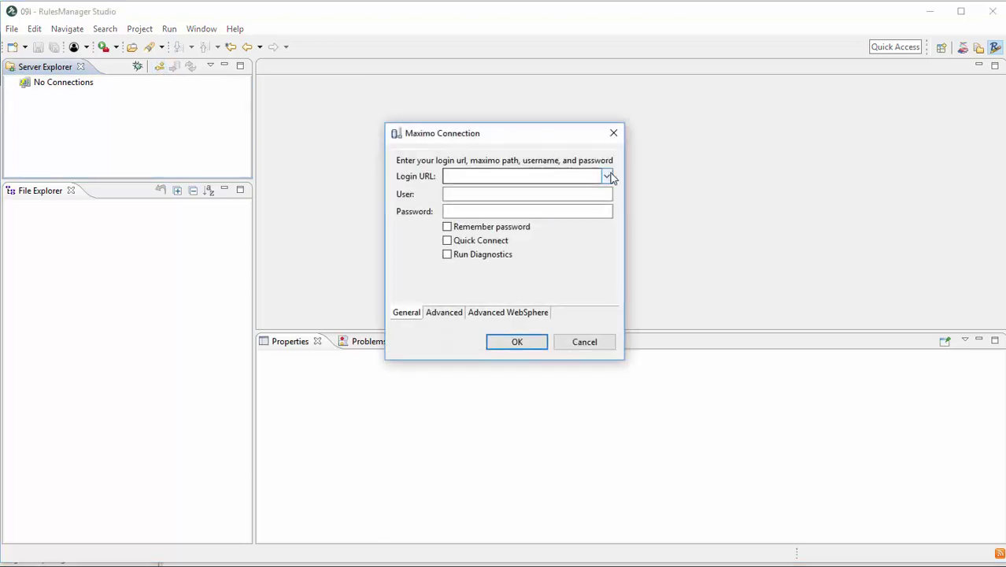
pyautogui.click(606, 175)
pyautogui.click(551, 200)
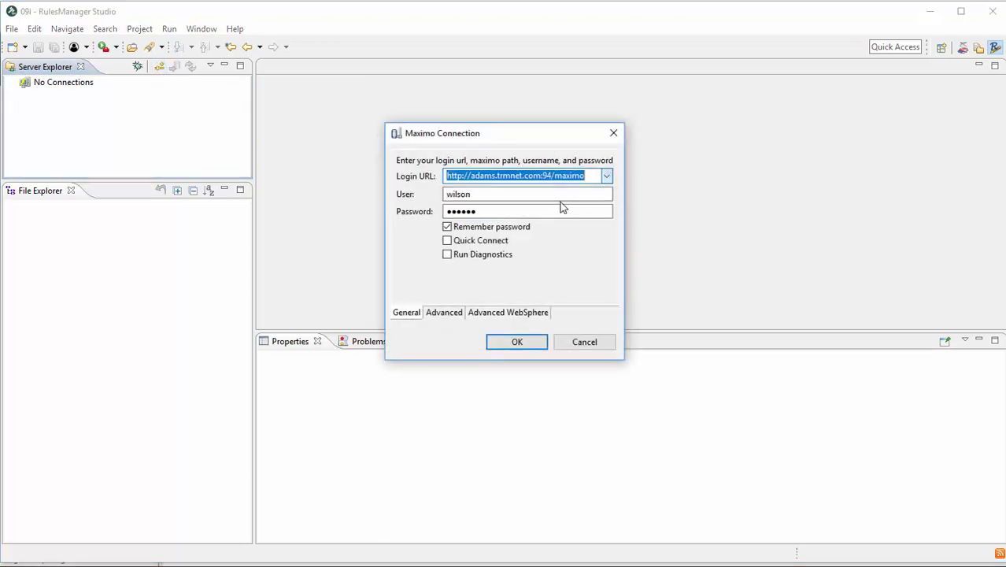
pyautogui.click(530, 342)
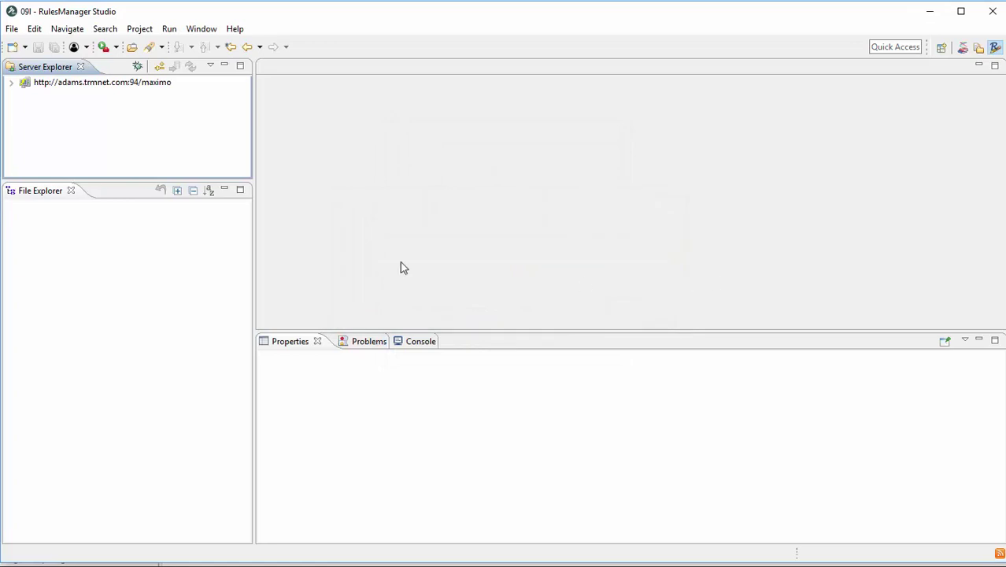
# Open the server's Rules.xml and create an ApplicationConfig rule with app family LOCATIONS
pyautogui.click(11, 82)
pyautogui.click(47, 109)
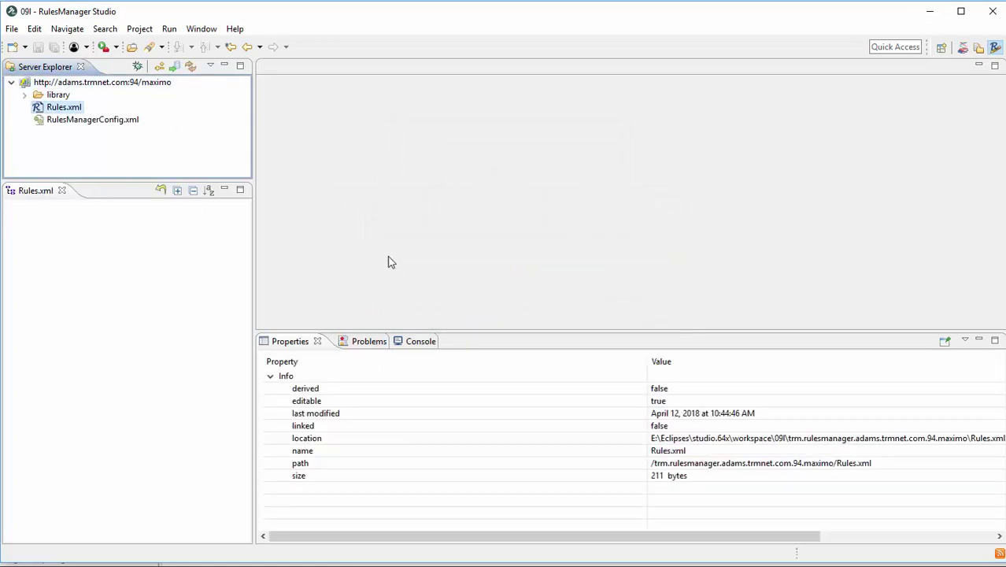
pyautogui.rightClick(58, 242)
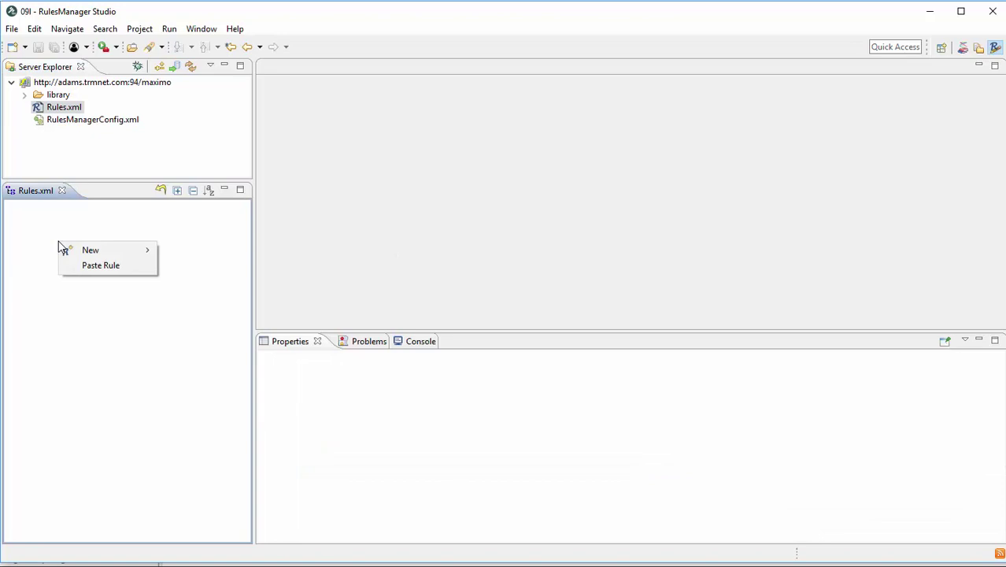
pyautogui.moveTo(87, 257)
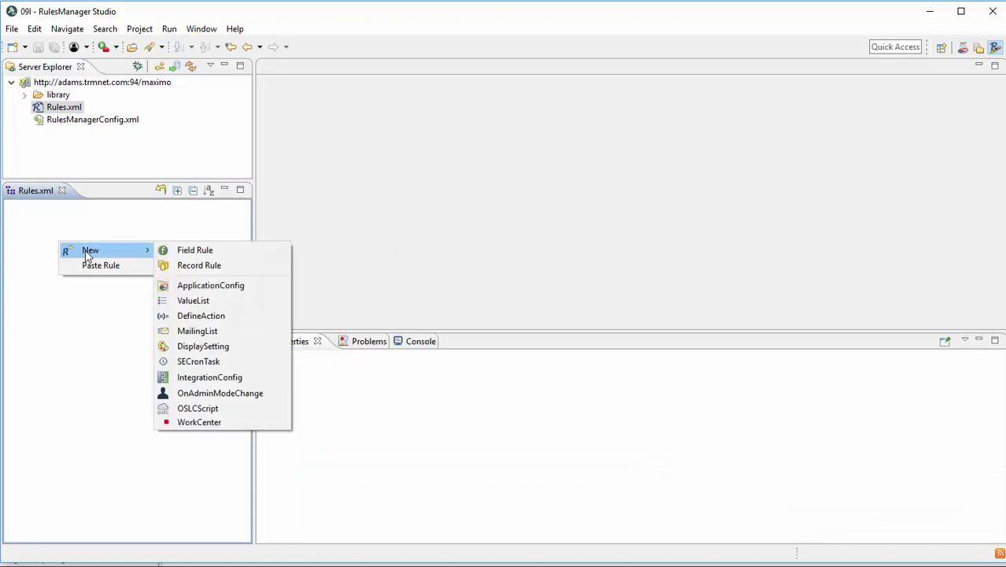
pyautogui.click(246, 286)
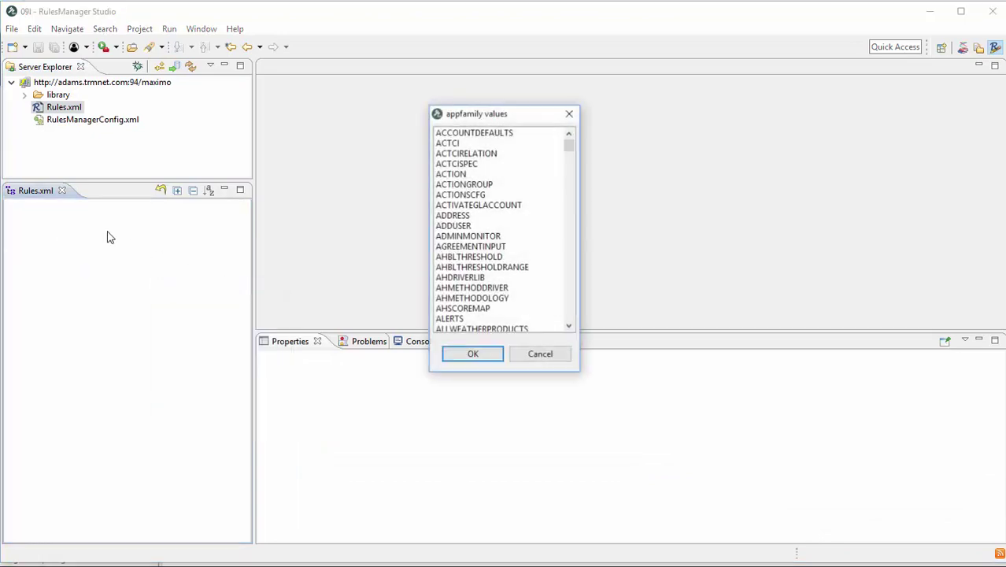
pyautogui.click(504, 237)
pyautogui.write('loc')
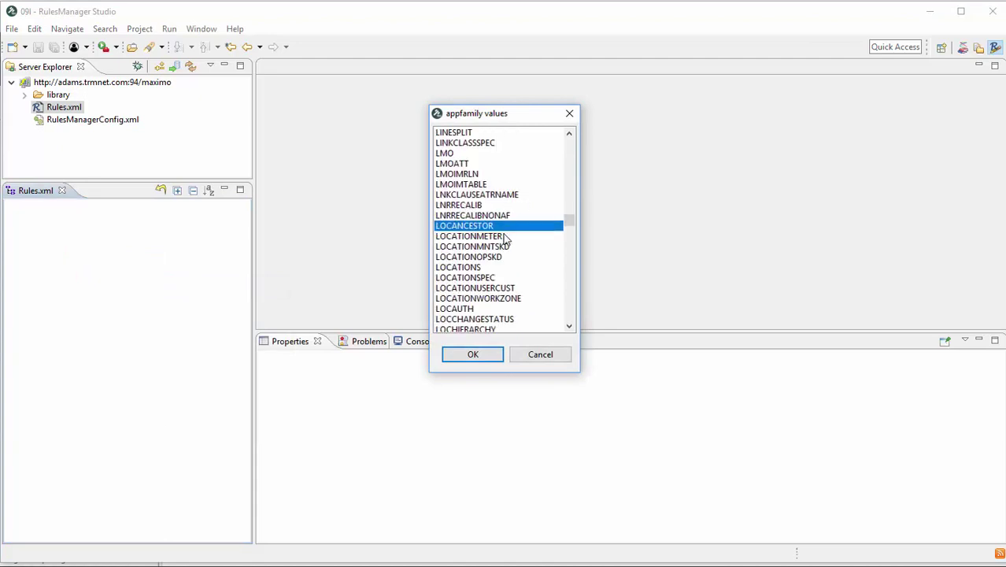
pyautogui.press('Down')
pyautogui.press('Down')
pyautogui.press('Down')
pyautogui.press('Down')
pyautogui.press('Return')
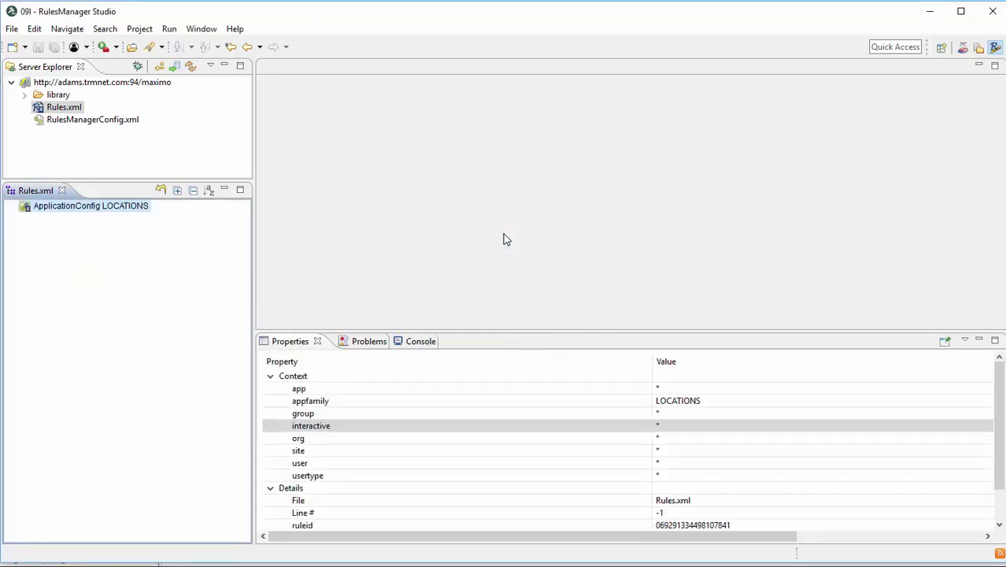
pyautogui.rightClick(81, 213)
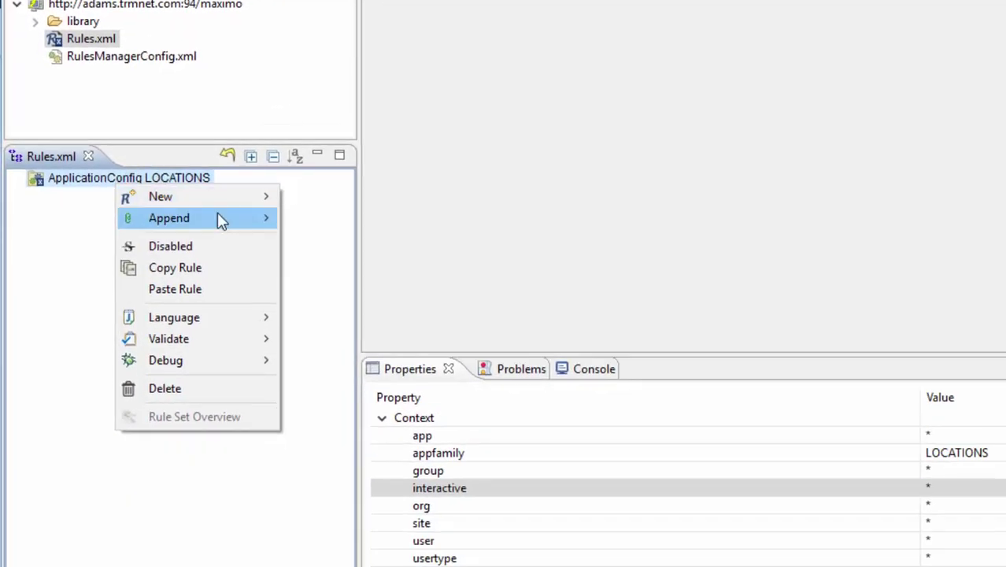
# Append a QbeConfig under ApplicationConfig LOCATIONS, then a QbeFilter under that QbeConfig
pyautogui.moveTo(218, 212)
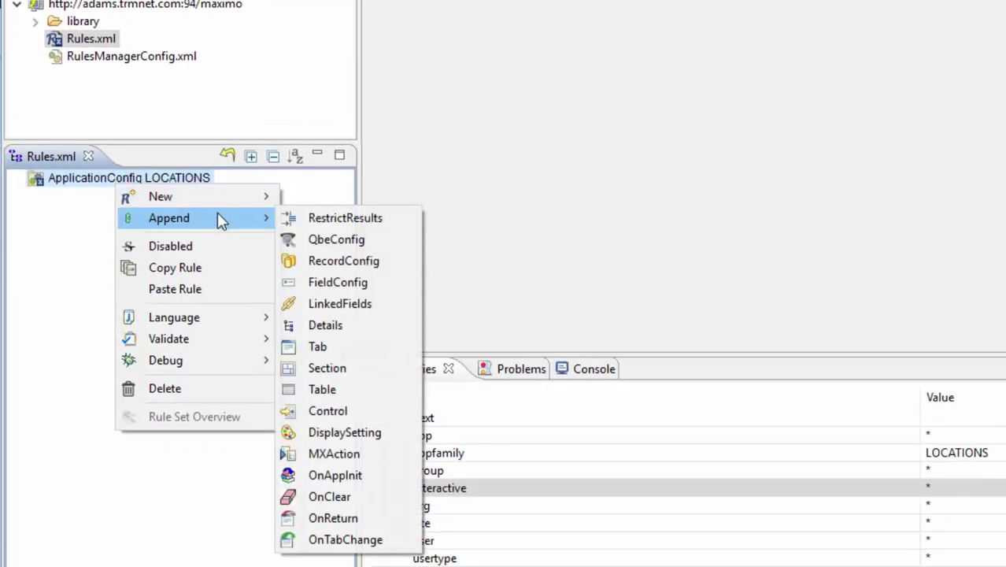
pyautogui.click(373, 242)
pyautogui.click(73, 199)
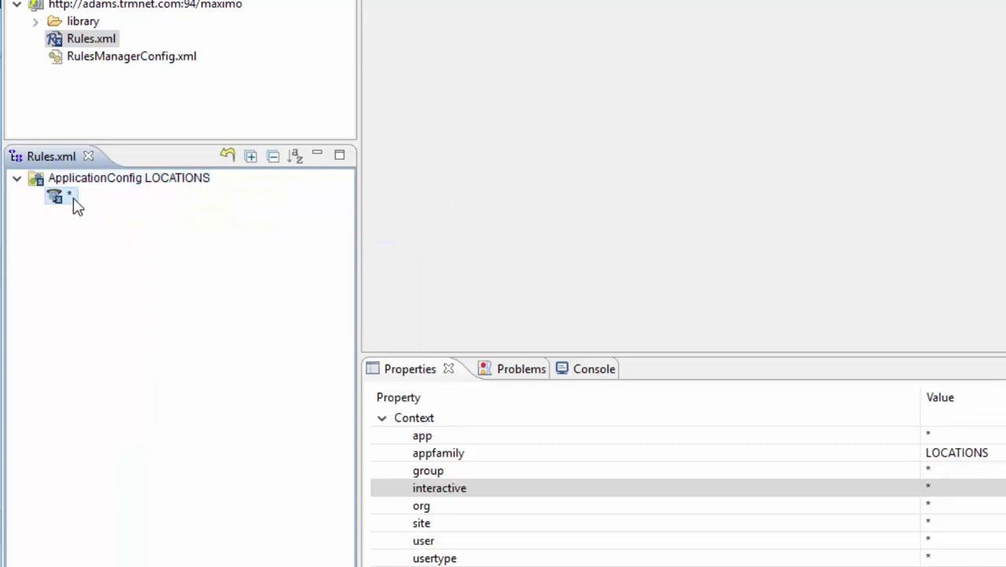
pyautogui.rightClick(73, 198)
pyautogui.moveTo(237, 232)
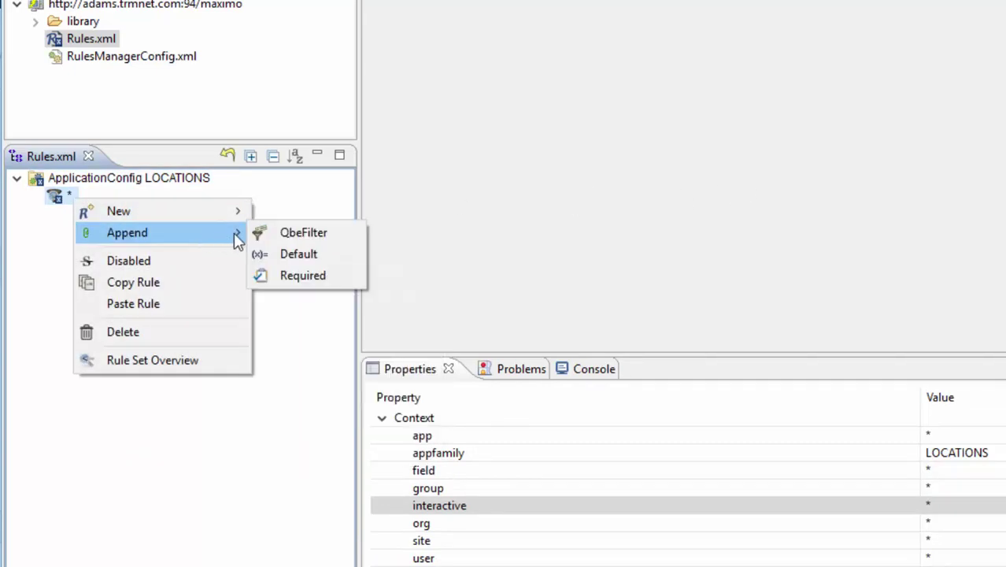
pyautogui.click(340, 233)
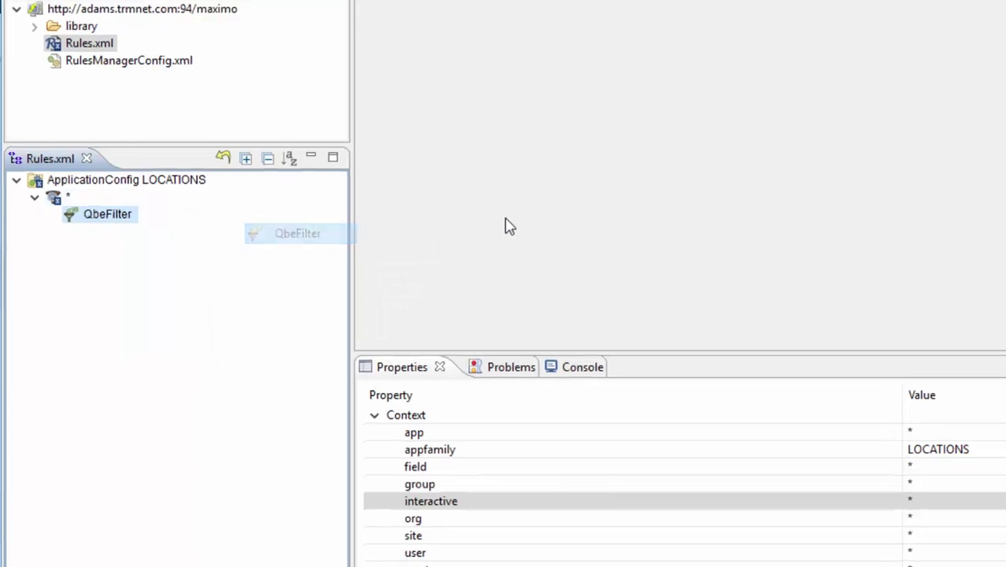
# Set the QbeFilter field to siteid and its filter to =[%RM_SITE%]
pyautogui.doubleClick(99, 212)
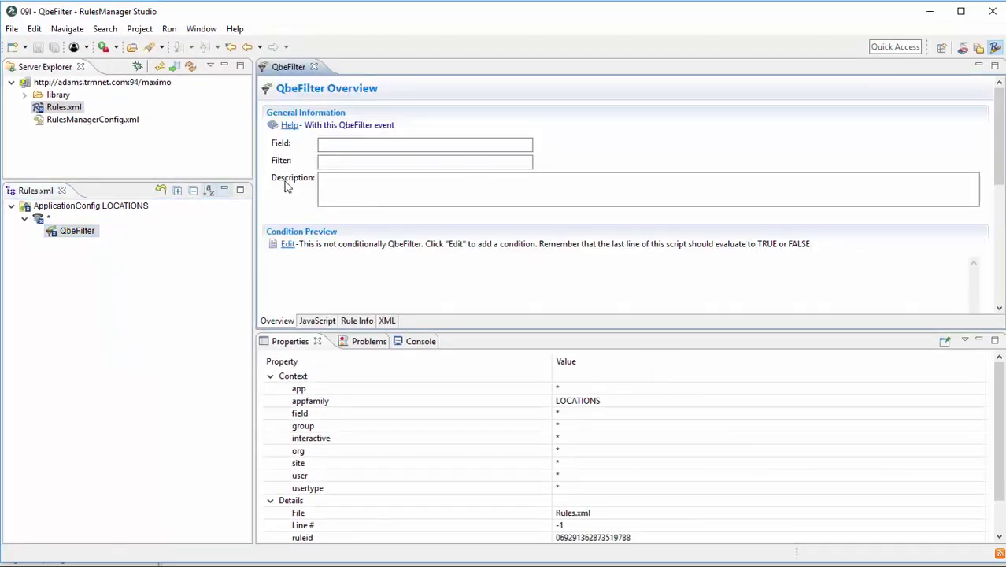
pyautogui.click(335, 144)
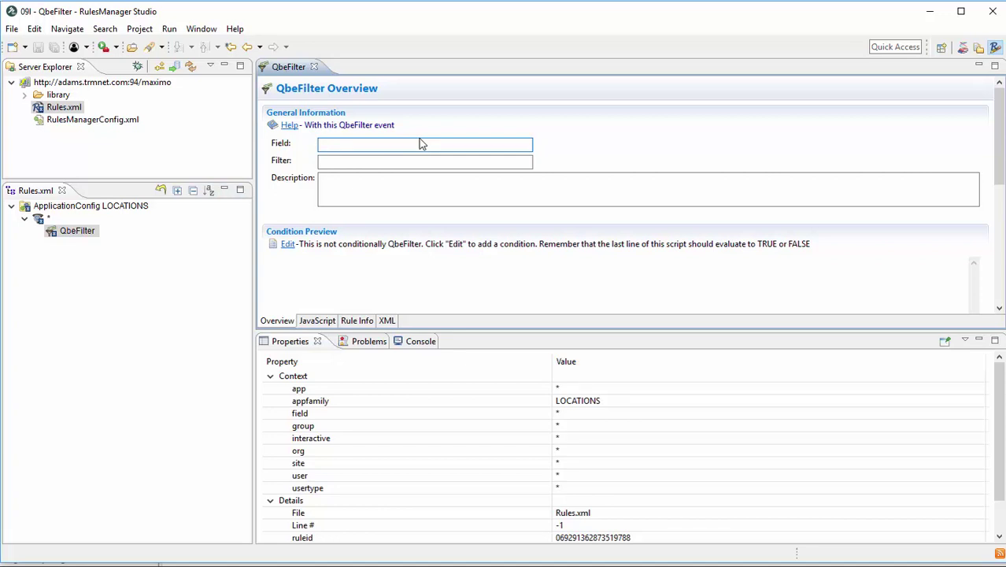
pyautogui.write('siteid')
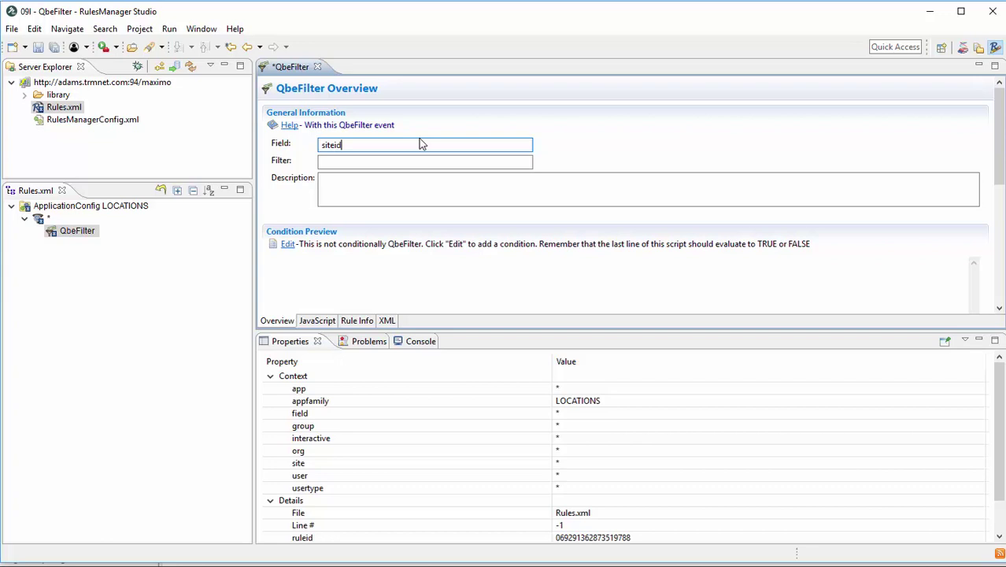
pyautogui.click(376, 162)
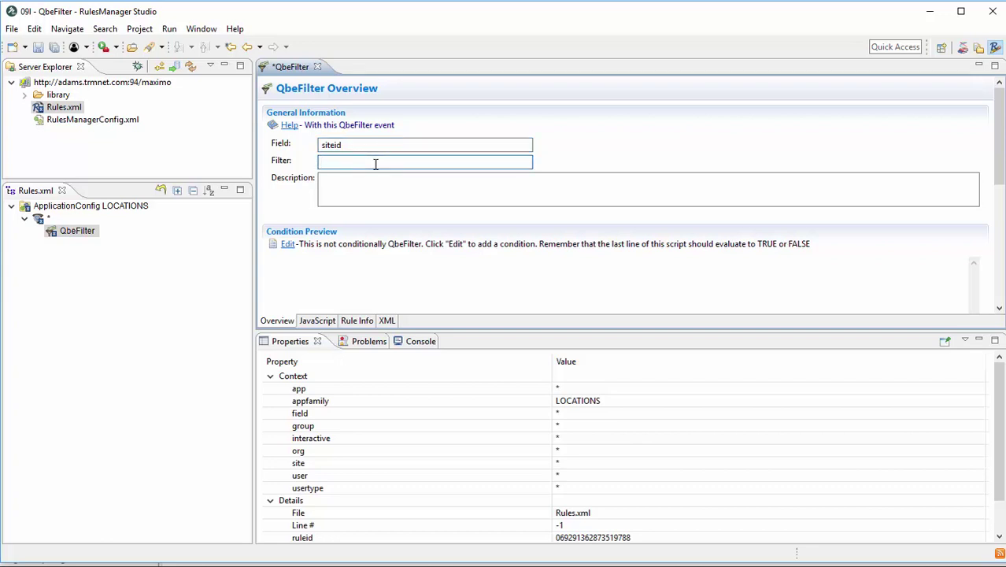
pyautogui.write('=')
pyautogui.hotkey('ctrl', 'space')
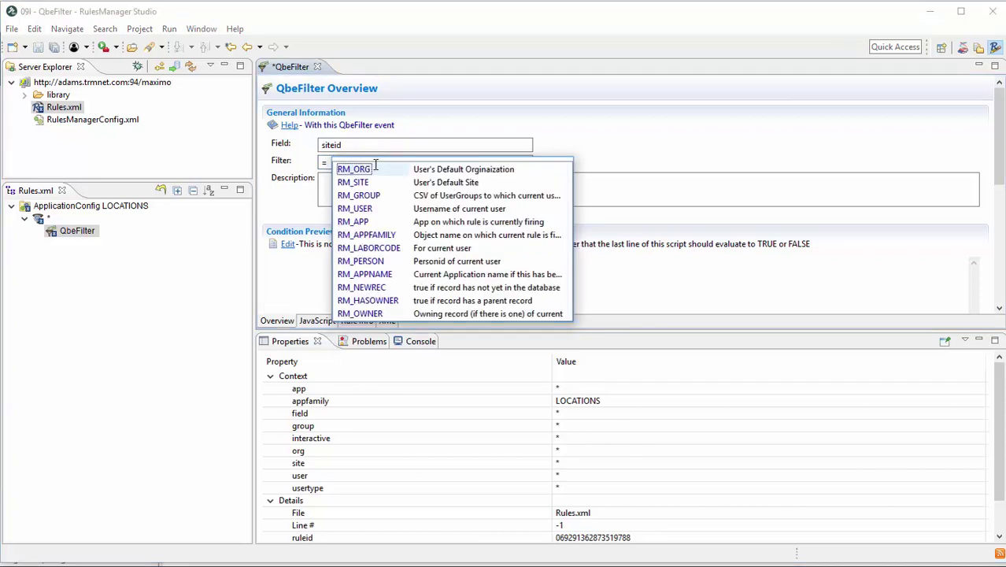
pyautogui.click(362, 184)
pyautogui.doubleClick(361, 183)
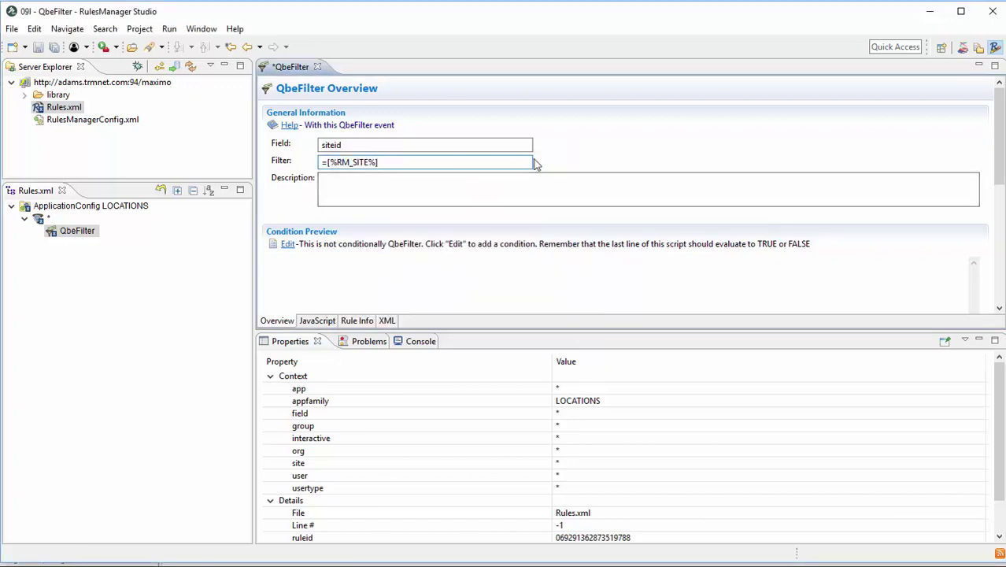
# Save the siteid rule, commit and refresh Rules.xml on the server, and close the editor
pyautogui.hotkey('ctrl', 's')
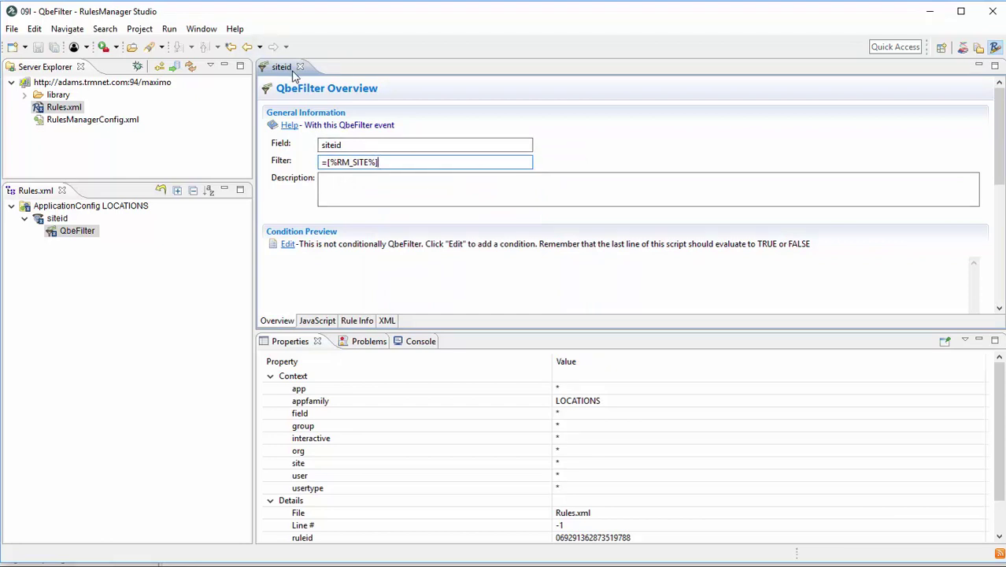
pyautogui.click(176, 67)
pyautogui.click(191, 67)
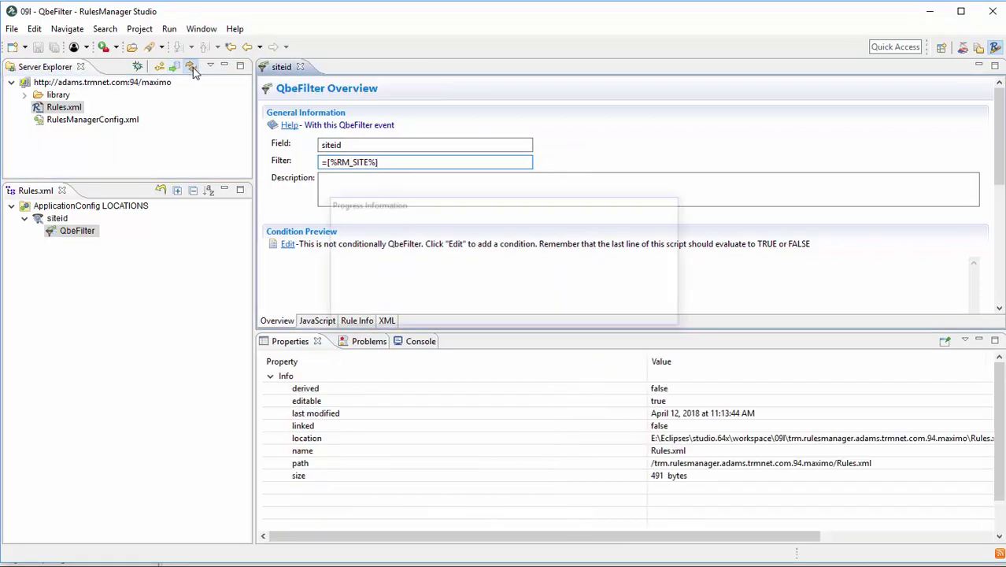
pyautogui.click(300, 68)
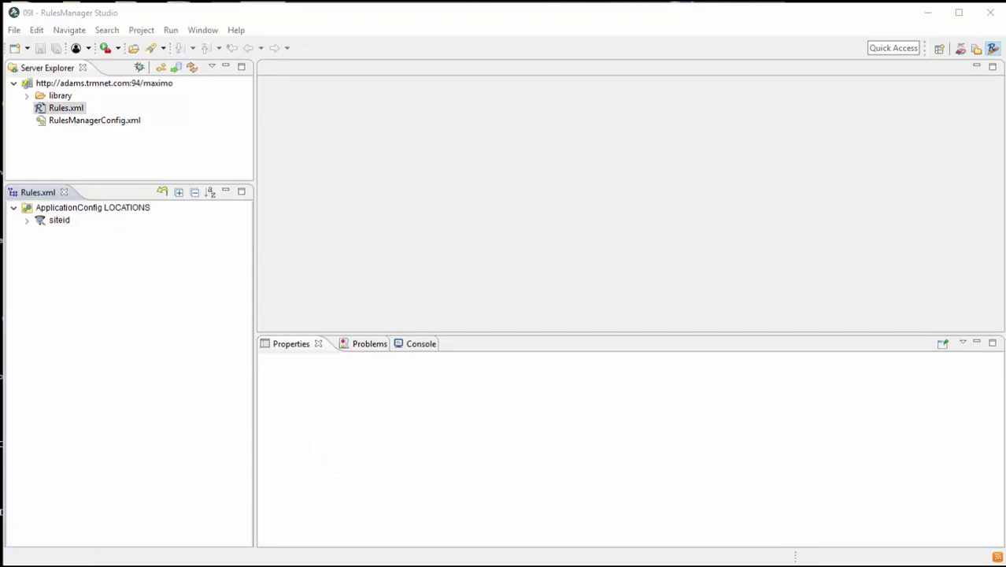
# Create a new ApplicationConfig rule in Rules.xml with app family WORKORDER
pyautogui.rightClick(46, 243)
pyautogui.moveTo(124, 253)
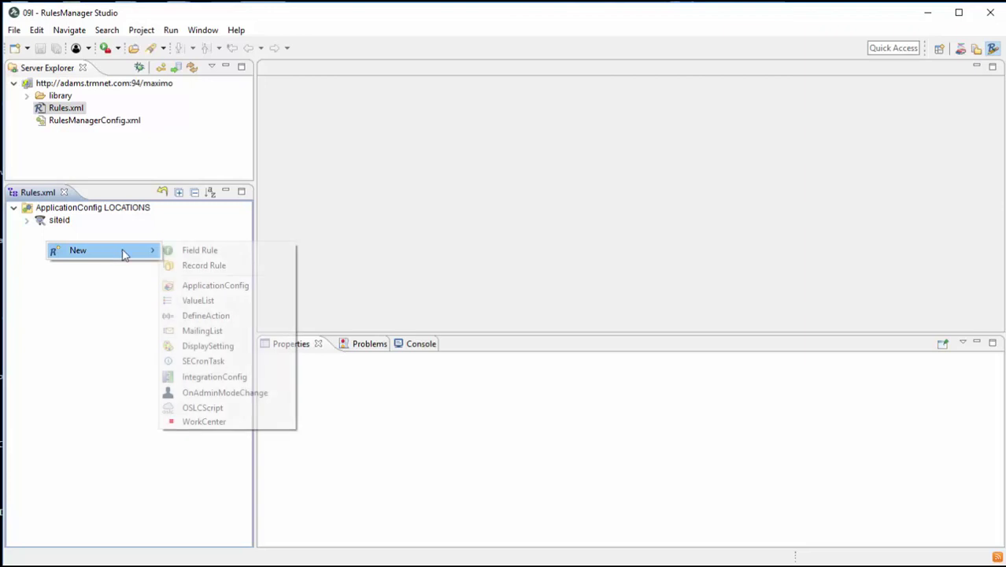
pyautogui.click(216, 288)
pyautogui.click(466, 209)
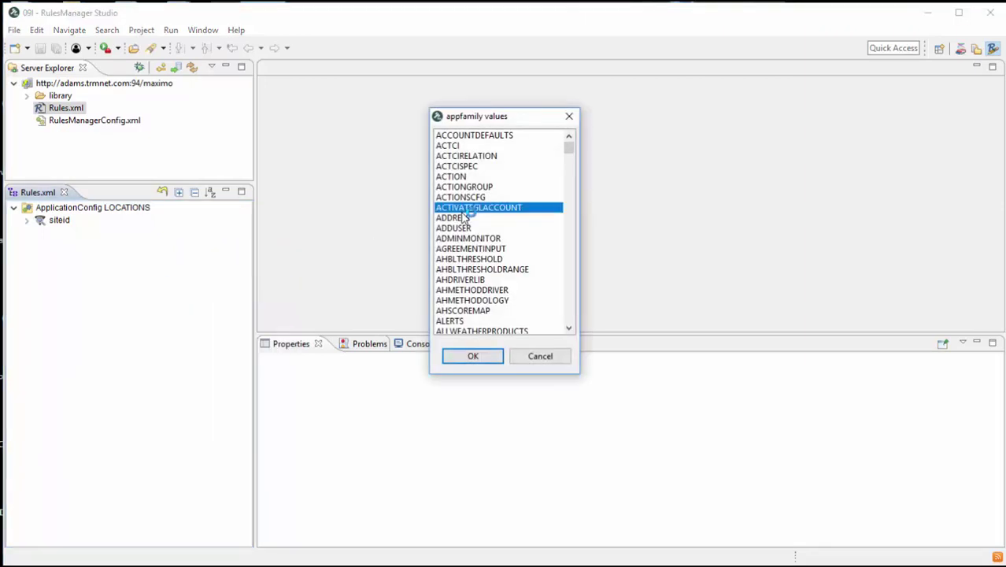
pyautogui.write('wor')
pyautogui.press('Down')
pyautogui.press('Down')
pyautogui.press('Down')
pyautogui.press('Down')
pyautogui.press('Down')
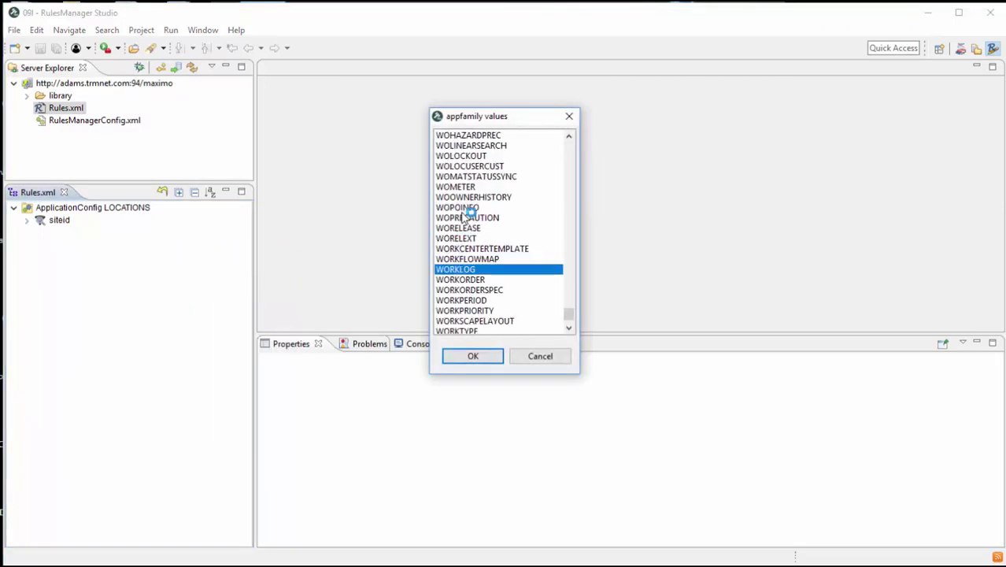
pyautogui.click(473, 364)
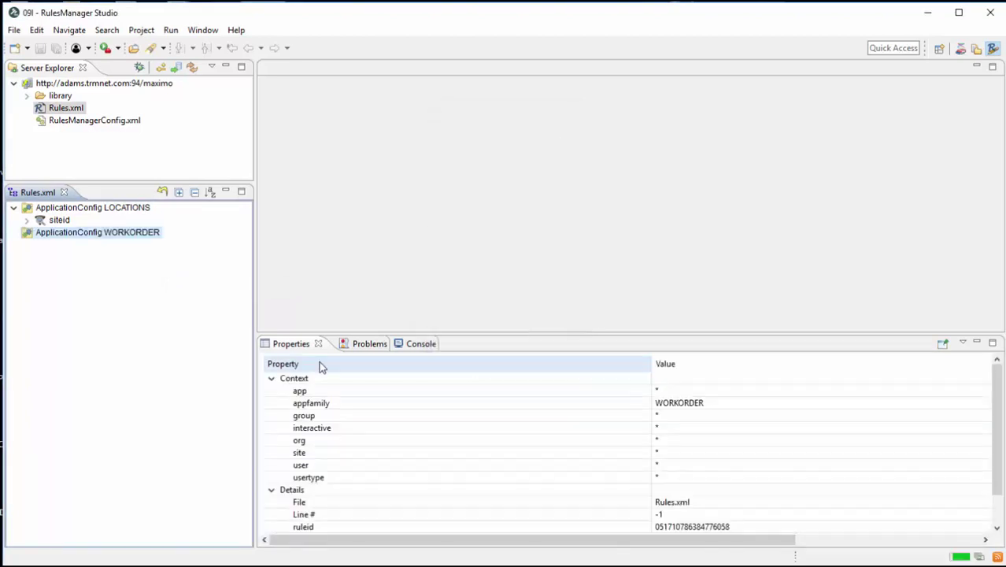
# Append a QbeConfig rule set under the WORKORDER ApplicationConfig
pyautogui.rightClick(65, 234)
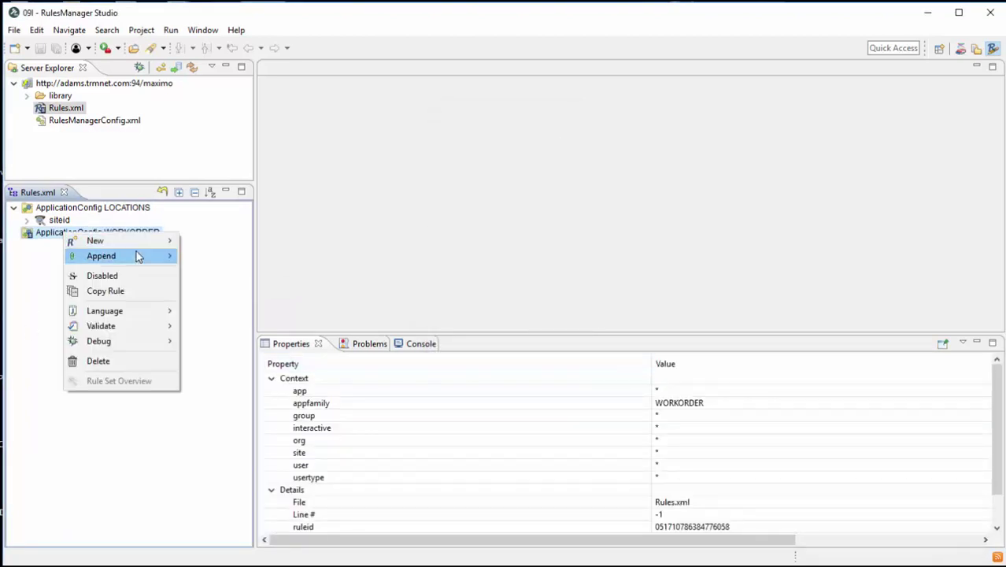
pyautogui.moveTo(137, 255)
pyautogui.click(220, 271)
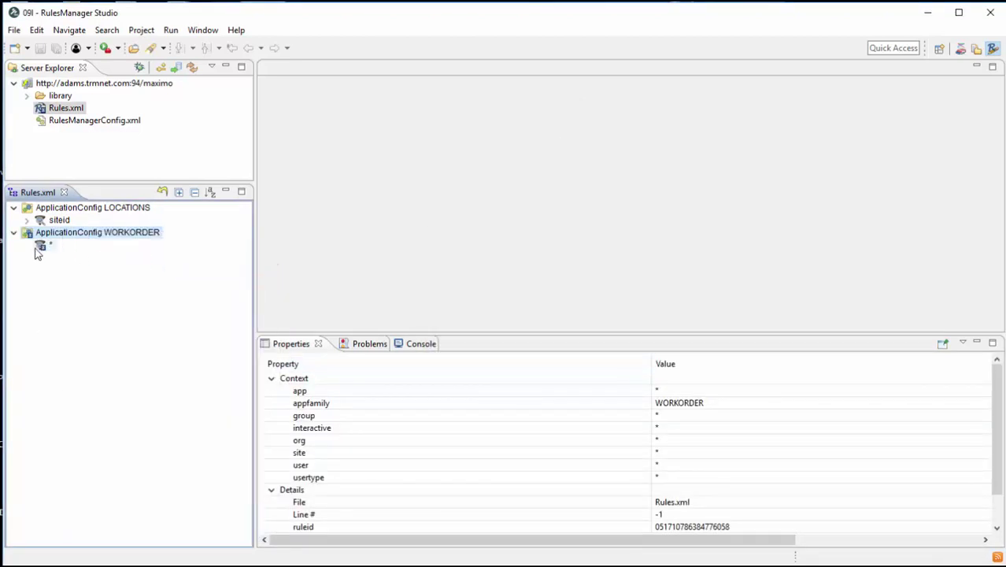
pyautogui.rightClick(50, 248)
# Append a QbeFilter with field status and filter =WSCH,=WAPPR,=APPR, and save it
pyautogui.moveTo(103, 270)
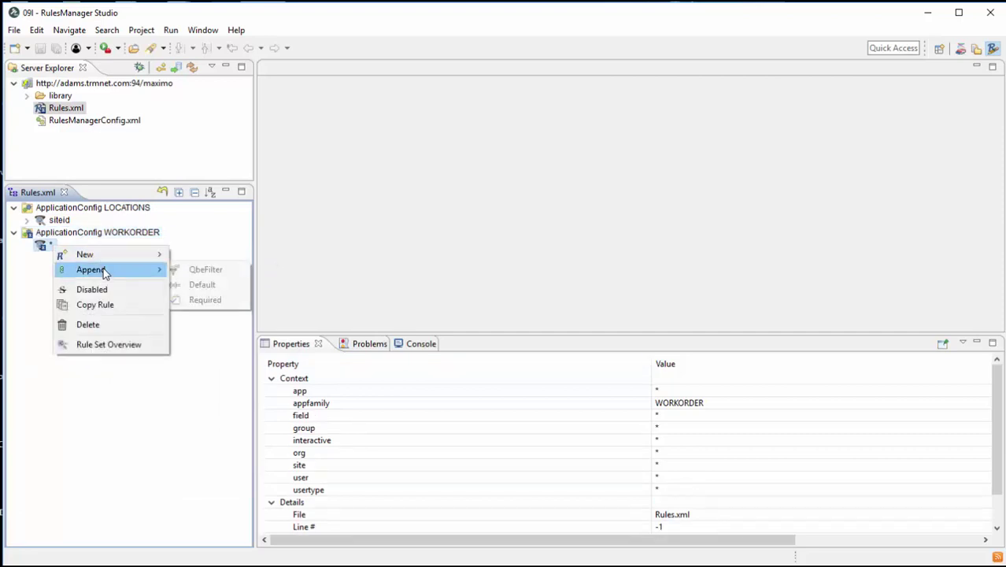
pyautogui.click(207, 271)
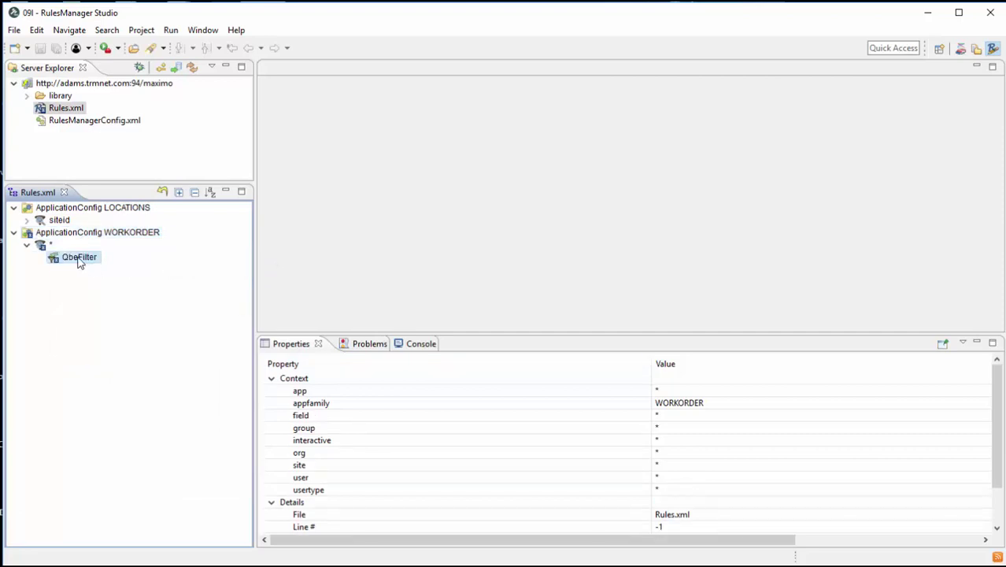
pyautogui.click(77, 256)
pyautogui.click(516, 144)
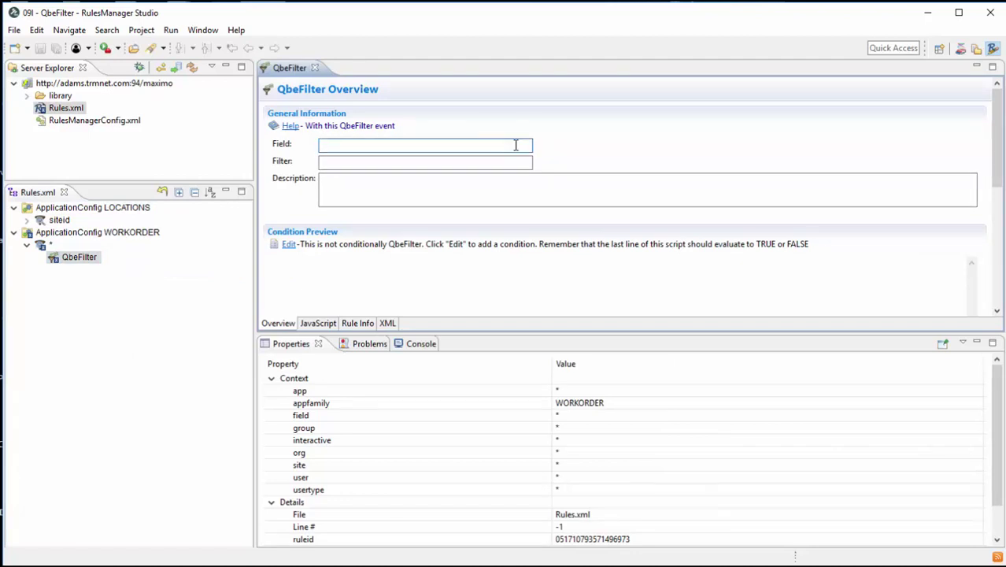
pyautogui.write('status')
pyautogui.press('Tab')
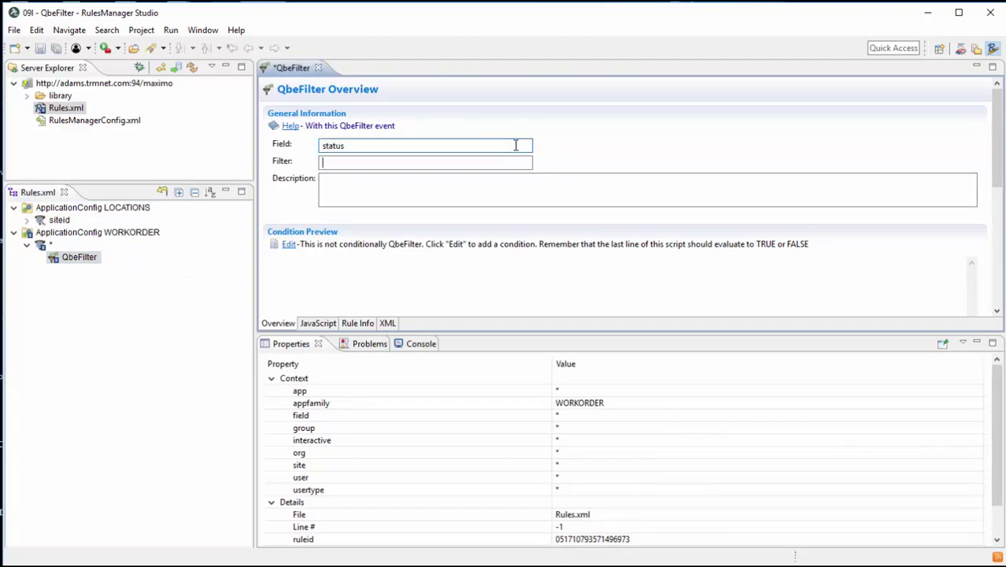
pyautogui.write('=')
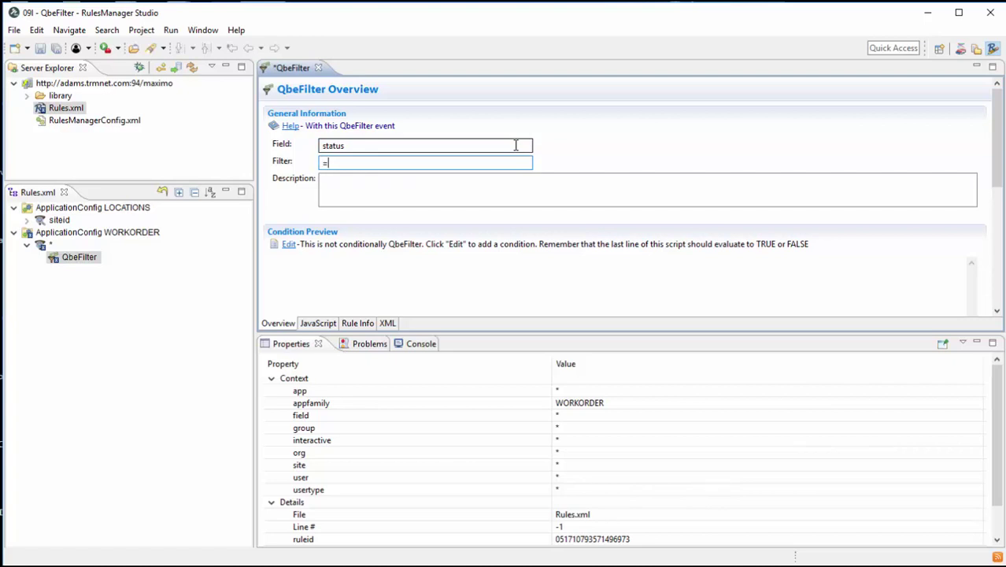
pyautogui.write('WSCH,=WAPPR,=APPR')
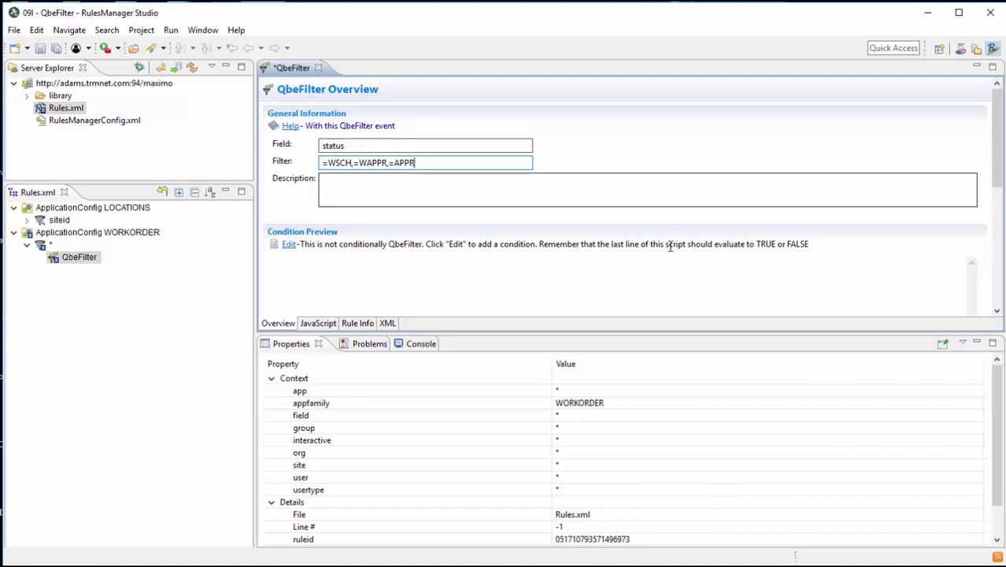
pyautogui.hotkey('ctrl', 's')
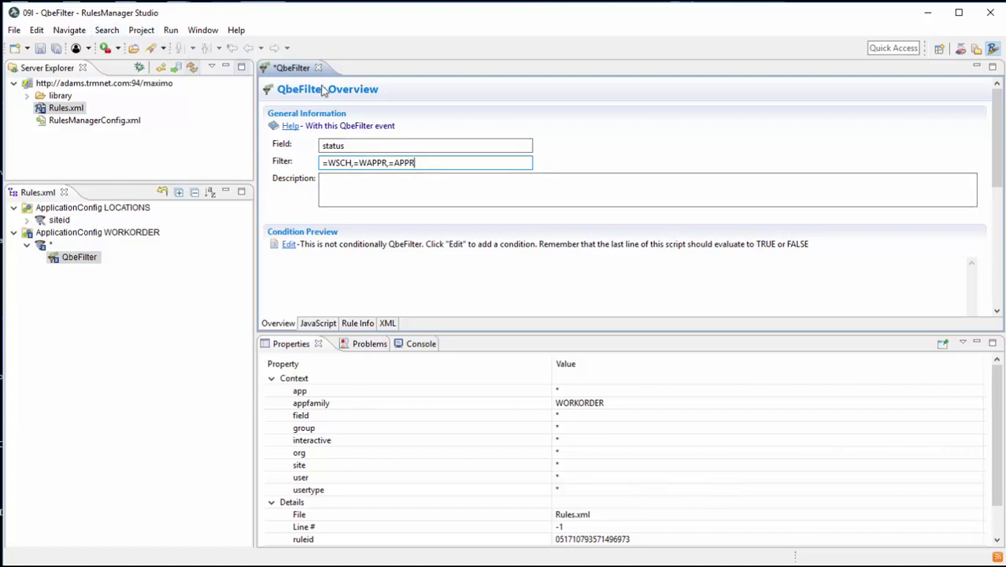
pyautogui.hotkey('ctrl', 's')
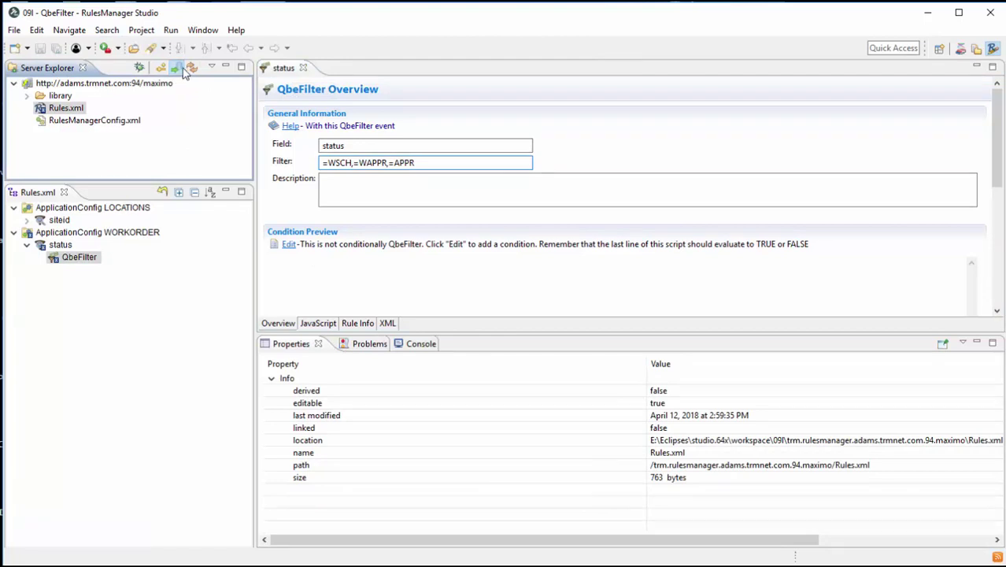
# Reopen Work Order Tracking from the Start Center and check the Location lookup shows only BEDFORD locations
pyautogui.click(835, 219)
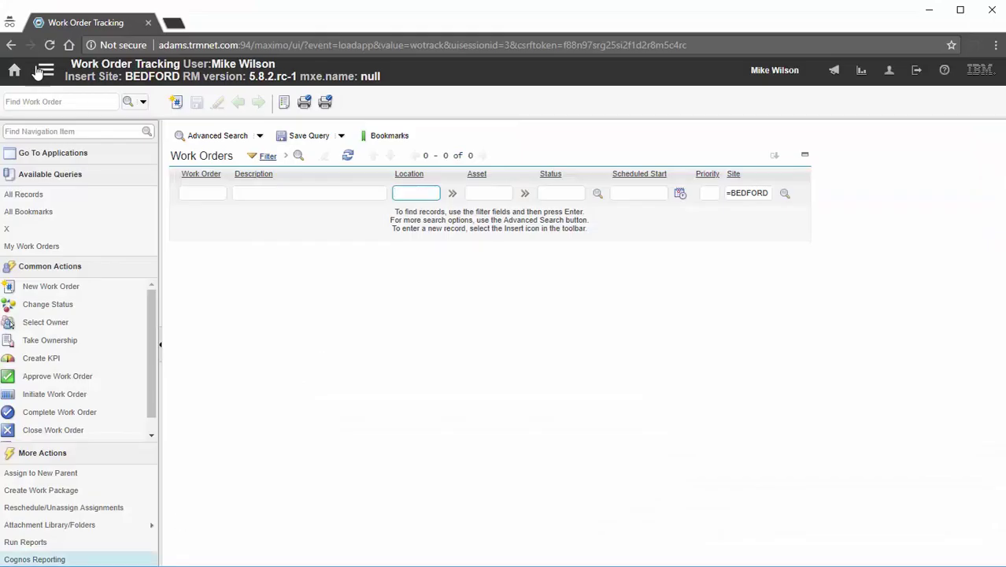
pyautogui.click(14, 72)
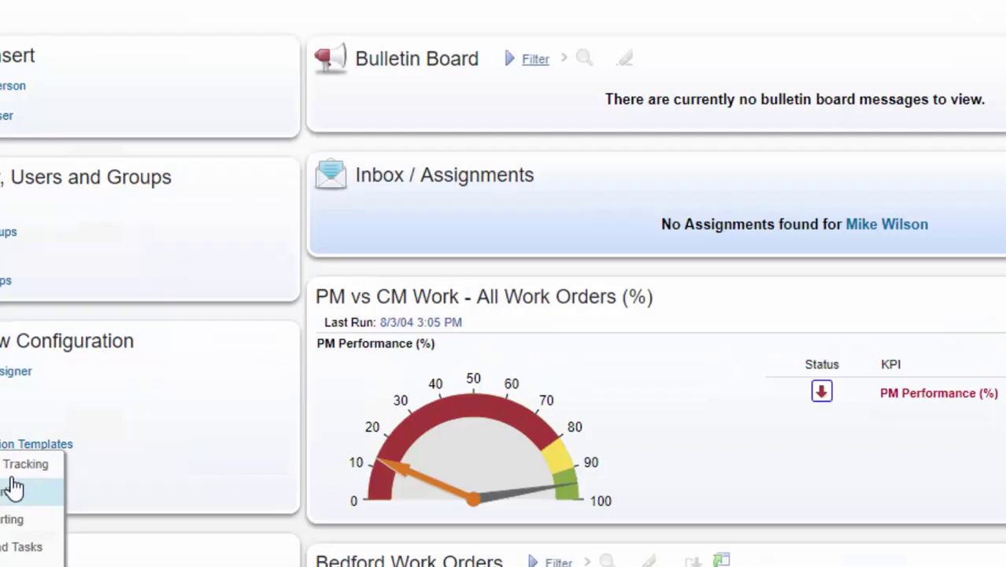
pyautogui.click(193, 401)
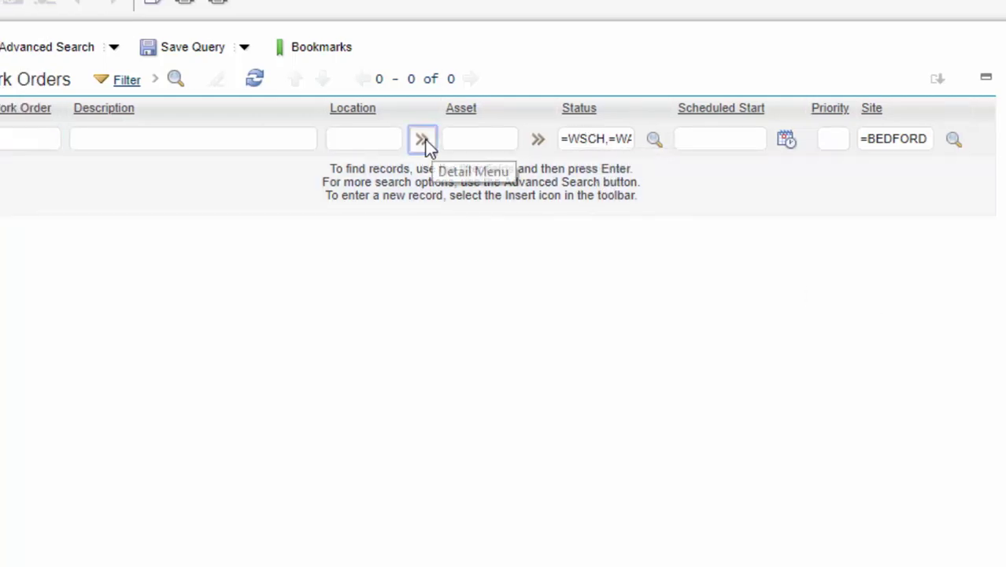
pyautogui.click(424, 142)
pyautogui.click(481, 168)
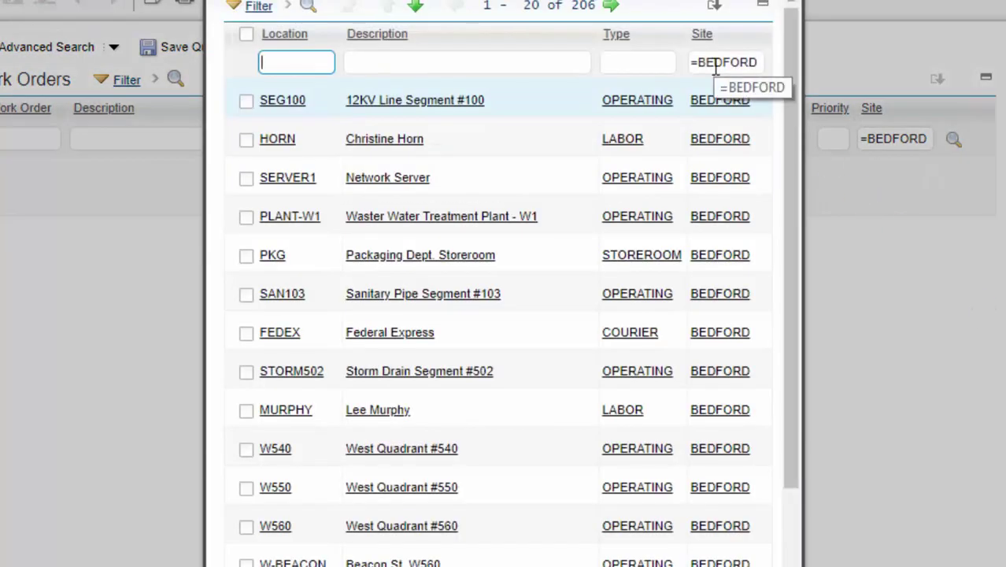
pyautogui.press('Escape')
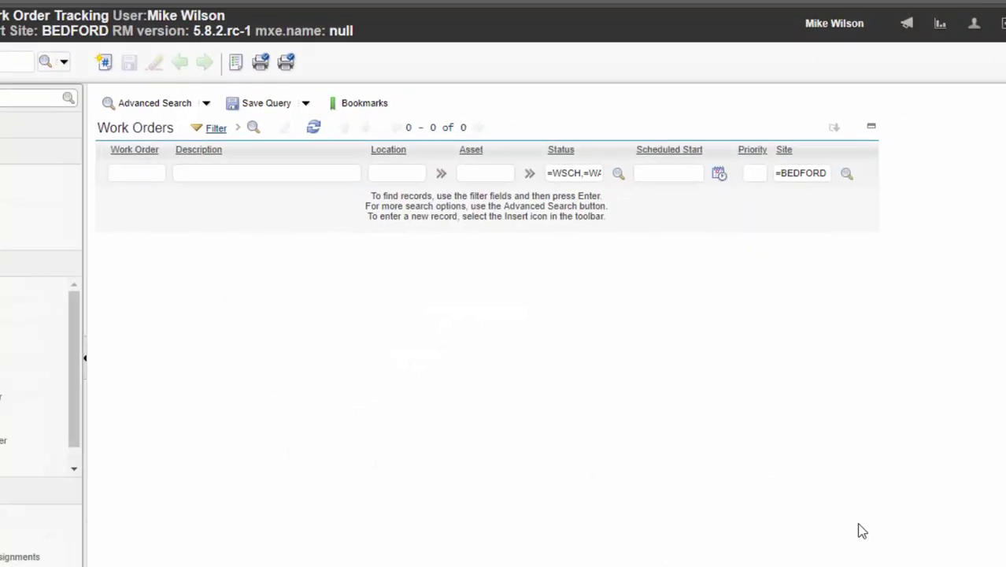
# Set Default Insert Site and Storeroom Site to FLEET in Default Information, then sign out
pyautogui.click(891, 71)
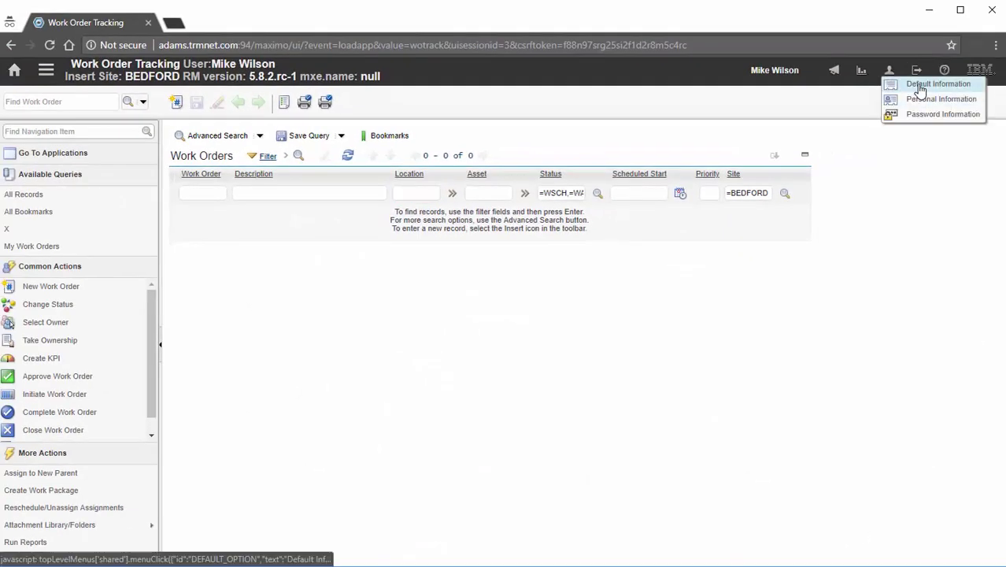
pyautogui.click(917, 83)
pyautogui.click(407, 152)
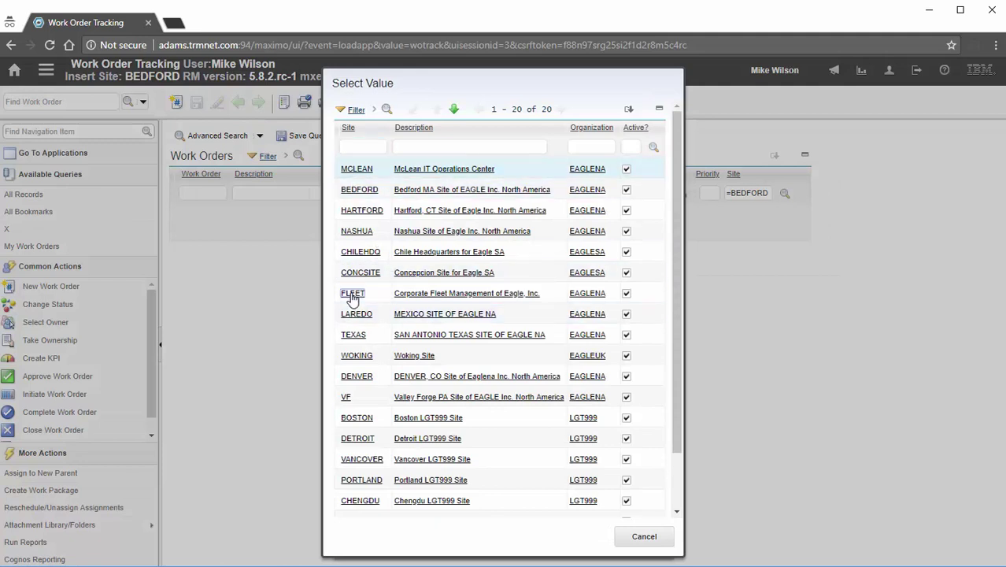
pyautogui.click(352, 293)
pyautogui.click(407, 278)
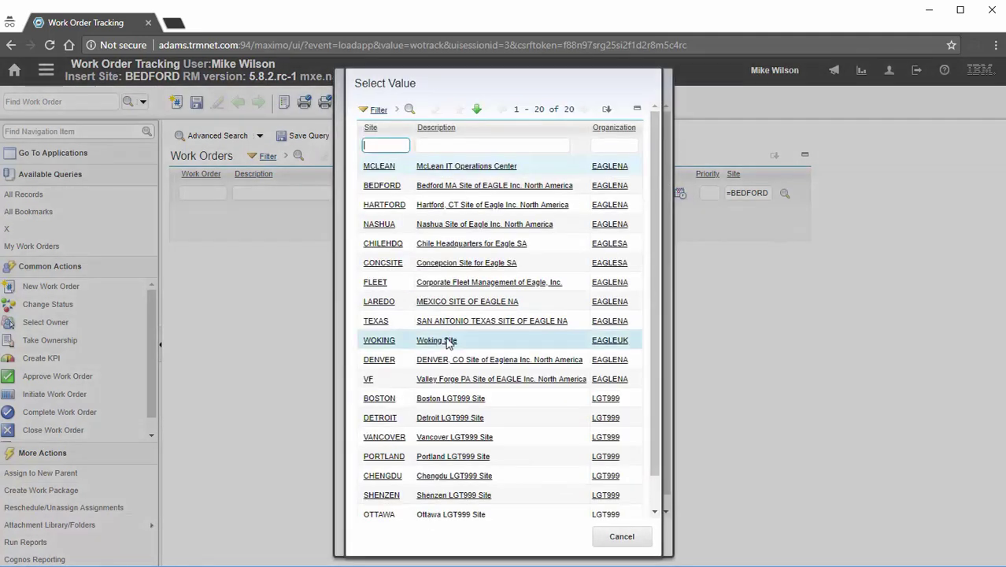
pyautogui.click(377, 285)
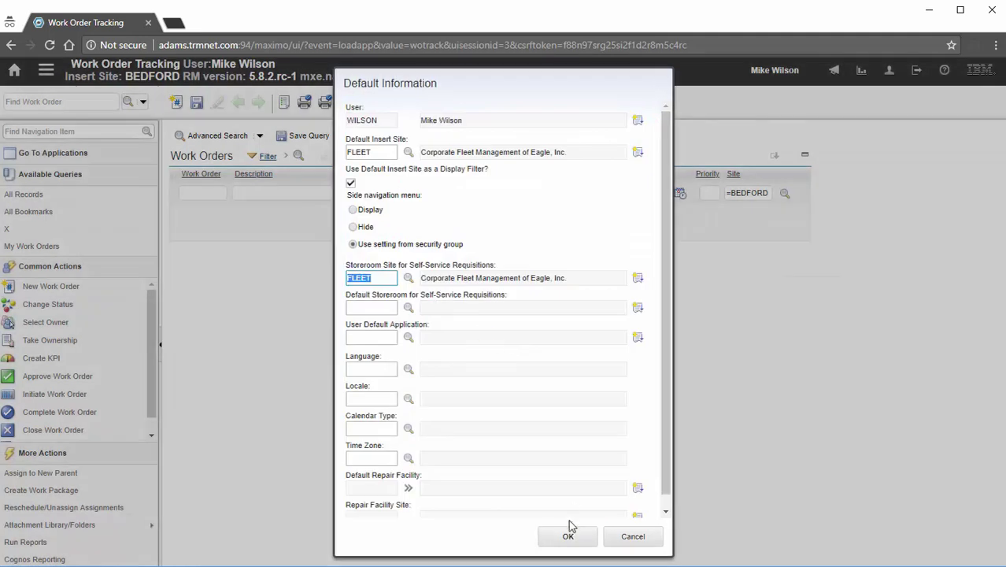
pyautogui.click(568, 536)
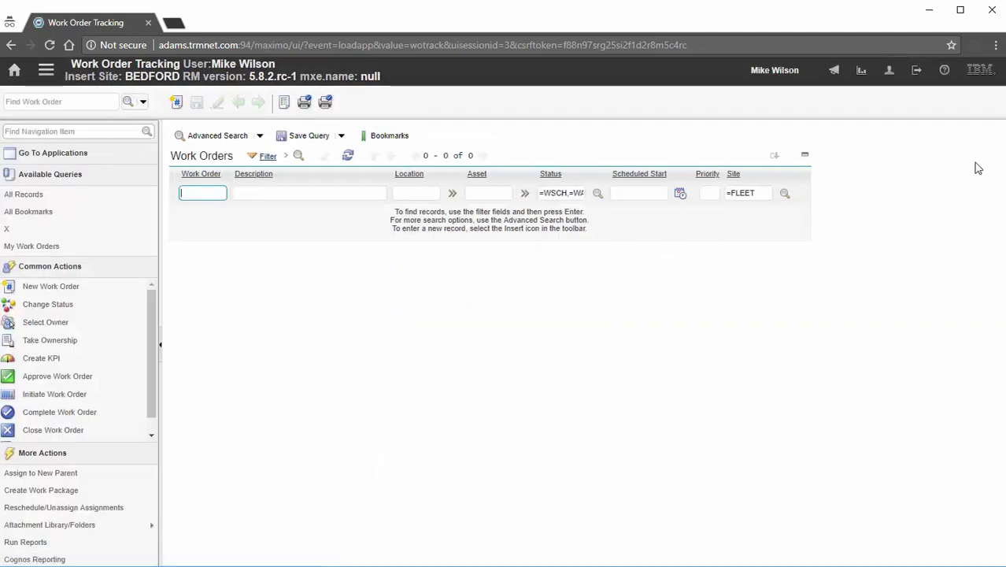
pyautogui.click(916, 70)
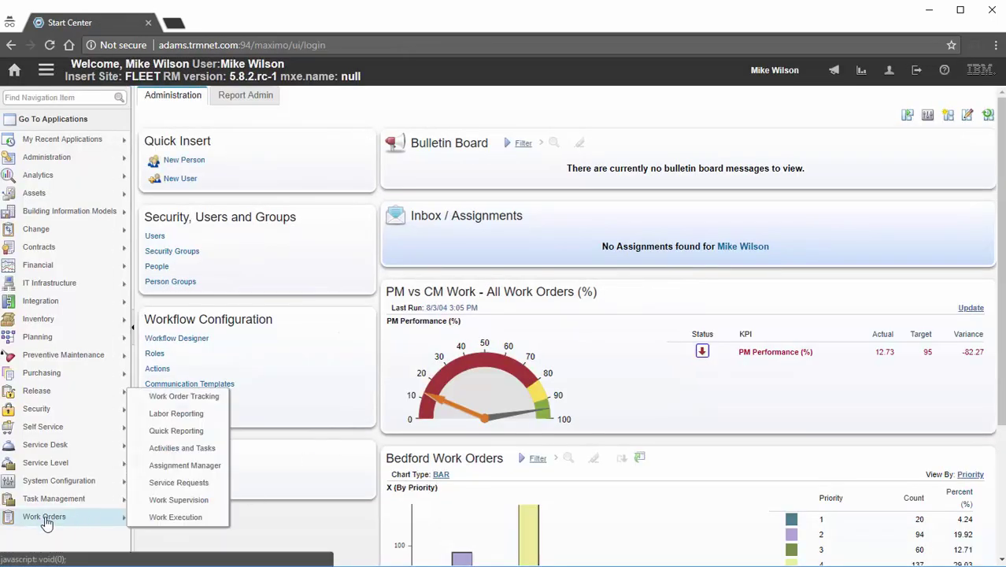
# Open Work Order Tracking, check the Location lookup's =FLEET site filter, then cancel
pyautogui.click(178, 397)
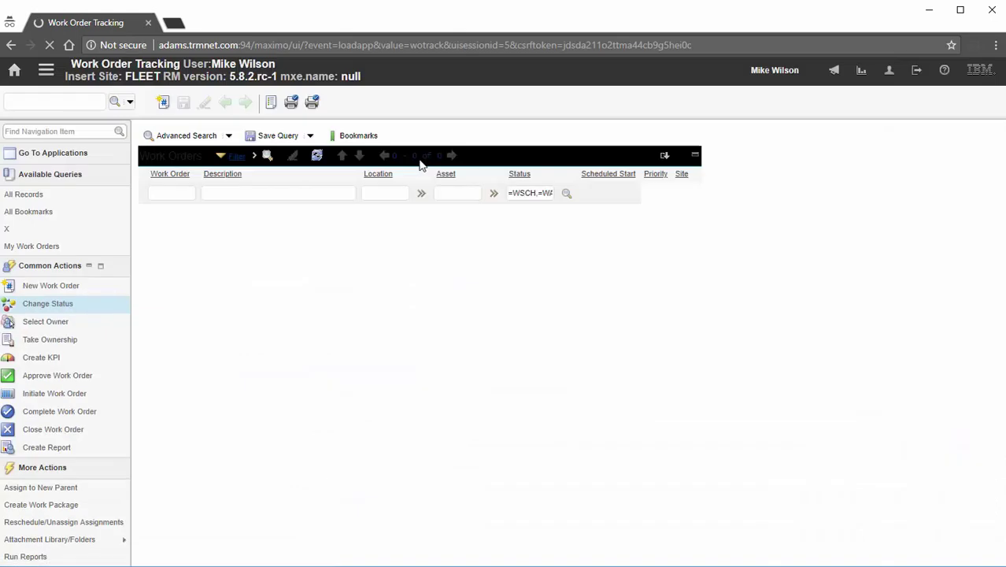
pyautogui.click(451, 196)
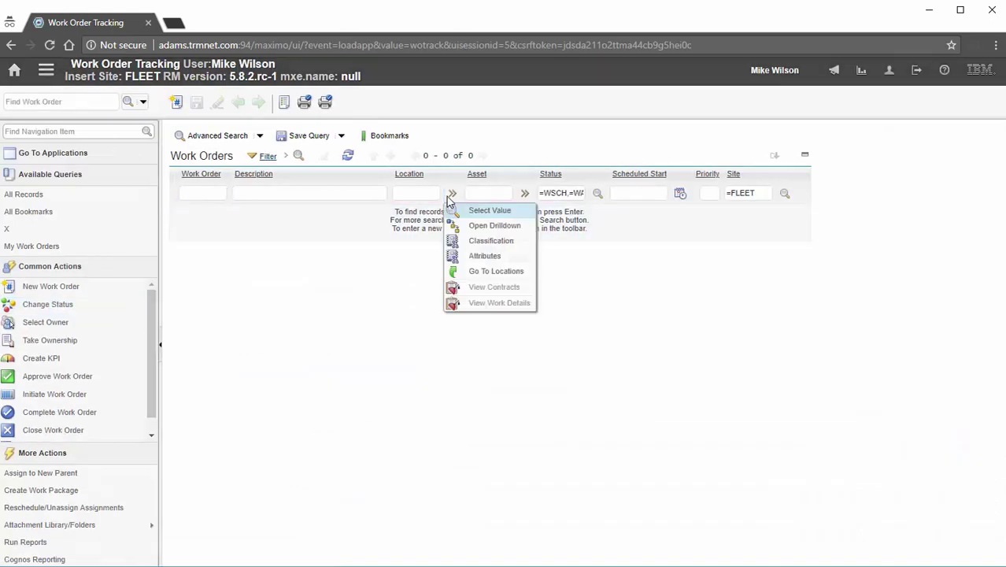
pyautogui.click(464, 210)
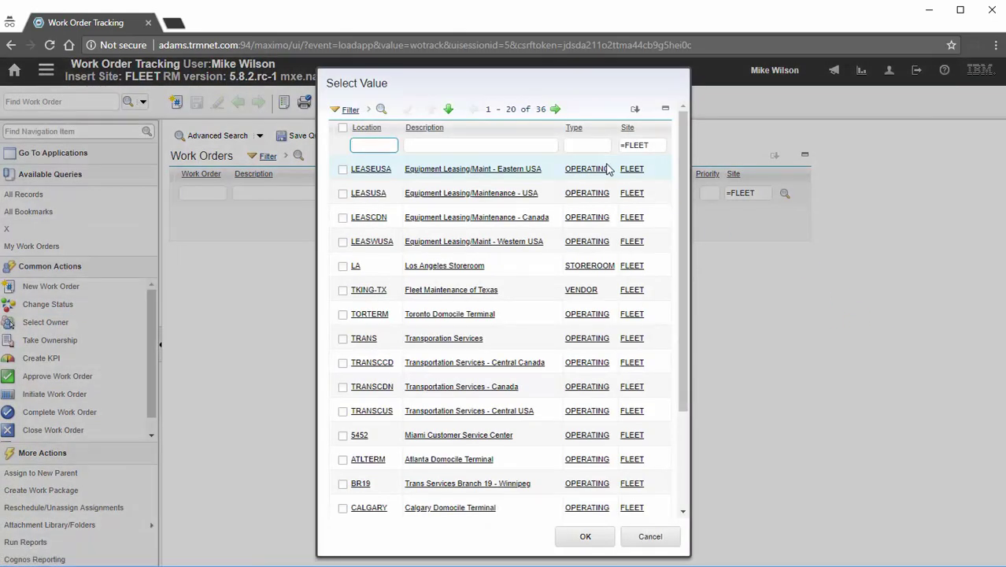
pyautogui.click(658, 145)
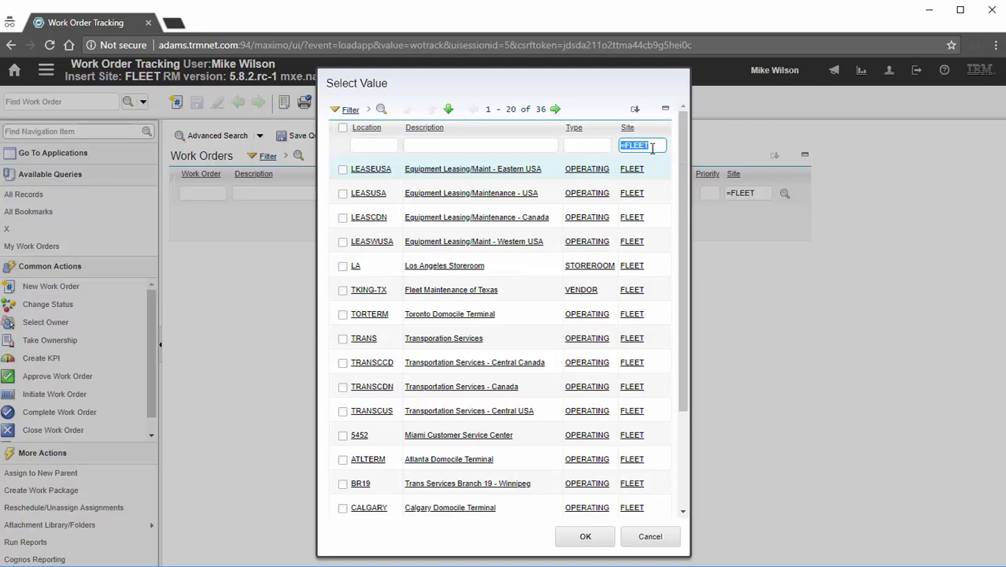
pyautogui.click(654, 537)
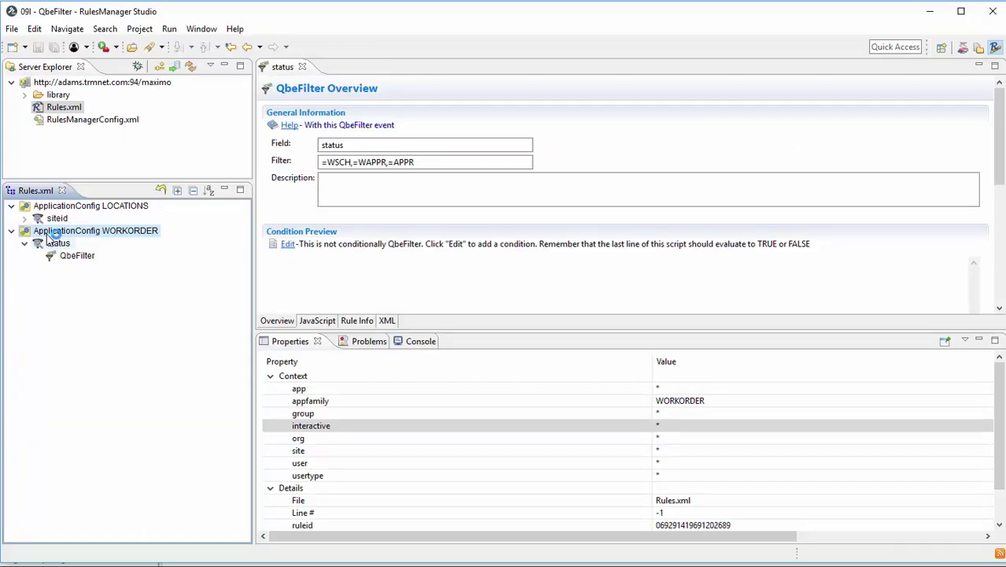
# Select the ApplicationConfig LOCATIONS rule in Rules.xml to show its appfamily LOCATIONS properties
pyautogui.click(79, 206)
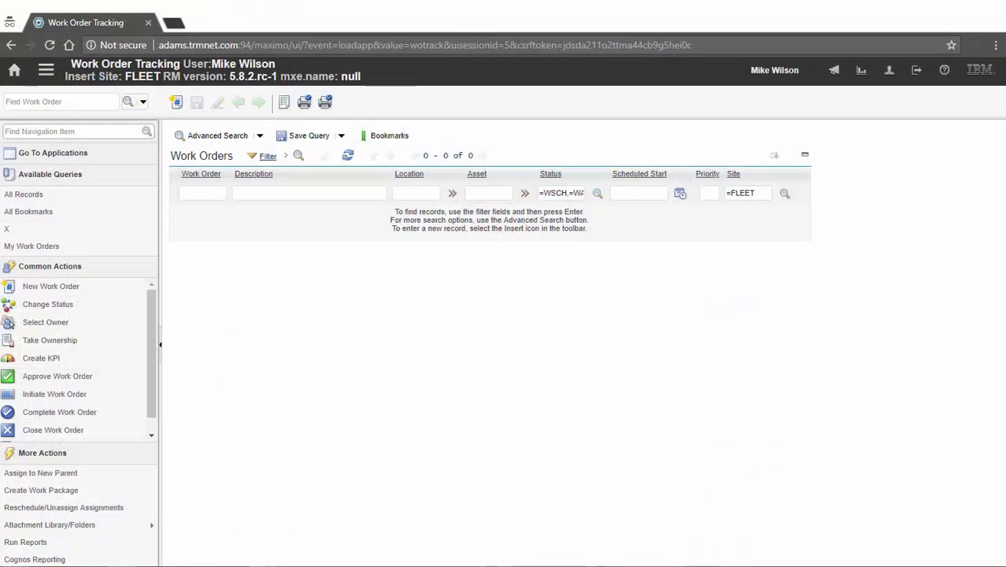
# Open the Assets application from the Maximo navigation menu
pyautogui.click(46, 70)
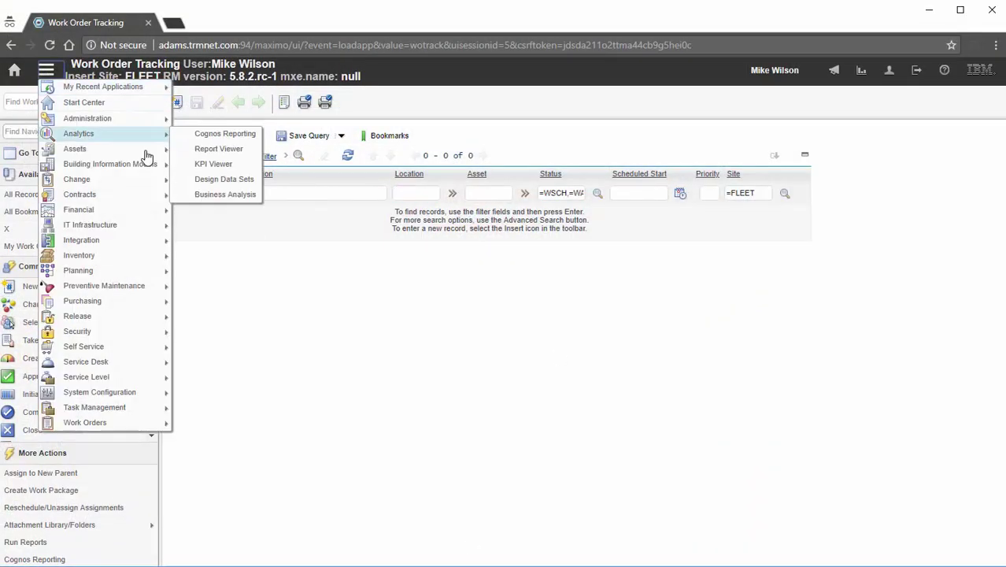
pyautogui.moveTo(113, 151)
pyautogui.click(236, 149)
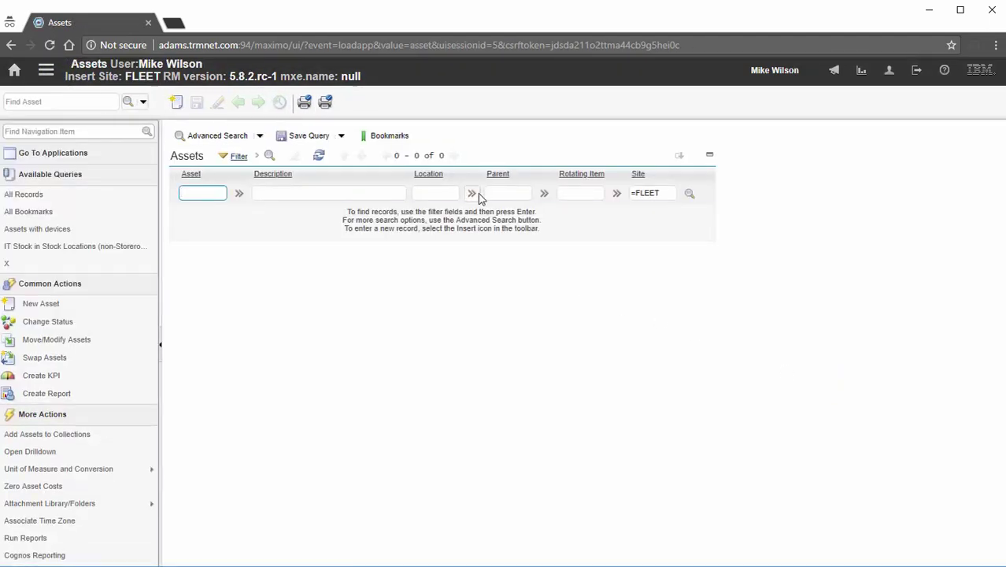
# Confirm the Location filter's value list shows only FLEET locations, then cancel it
pyautogui.click(472, 193)
pyautogui.click(489, 209)
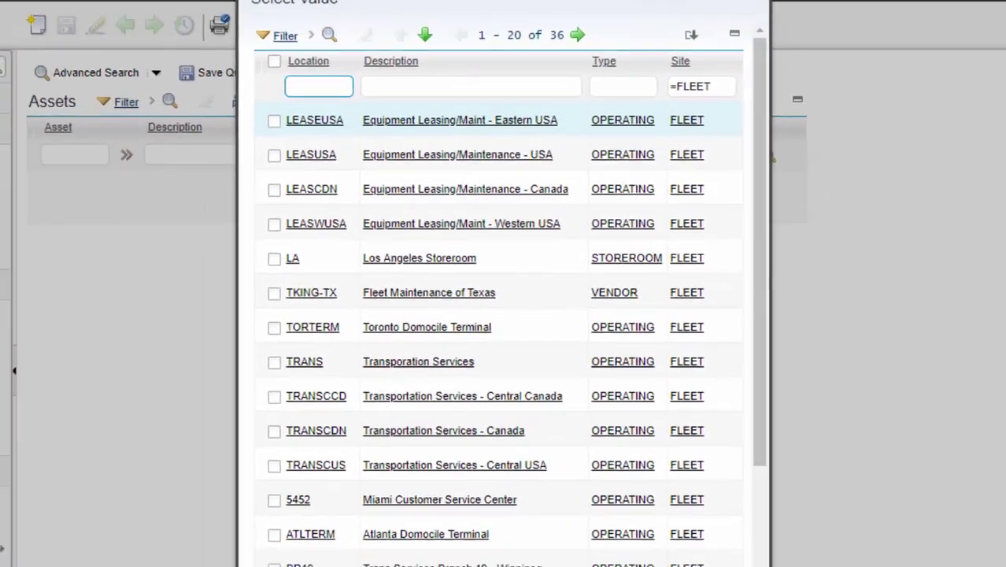
pyautogui.click(315, 566)
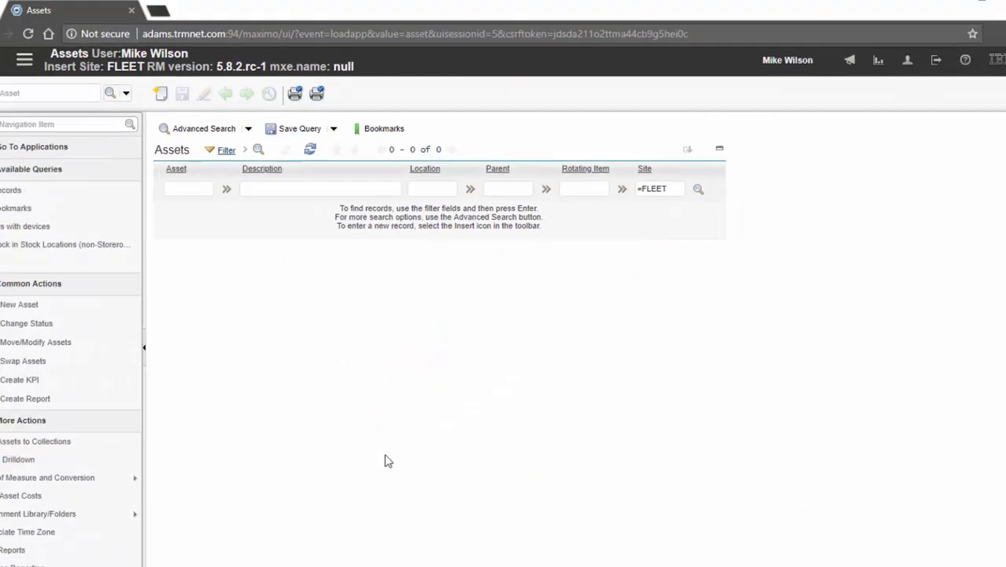
# Open Service Requests under Service Desk in the Maximo navigation menu
pyautogui.click(24, 59)
pyautogui.moveTo(68, 109)
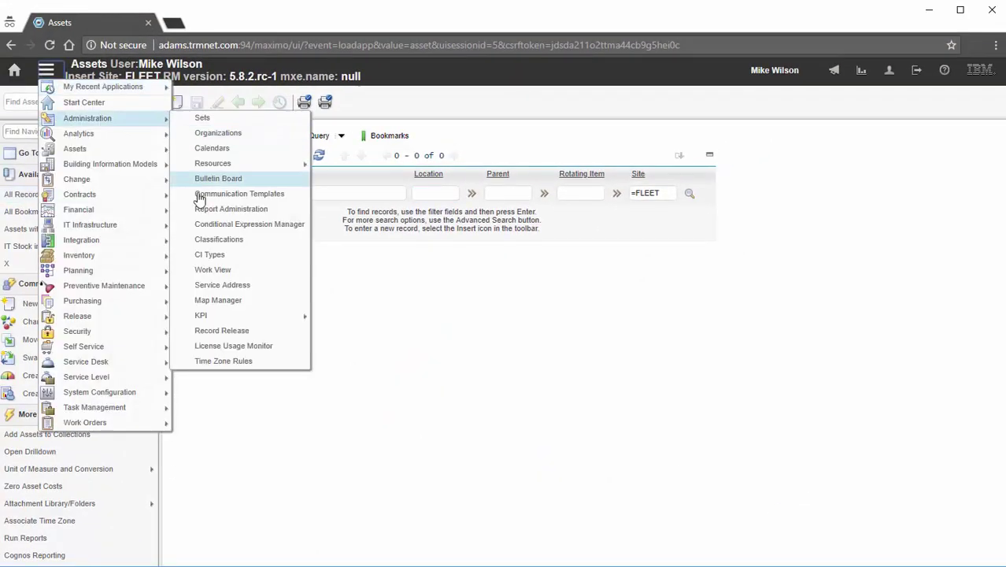
pyautogui.moveTo(118, 365)
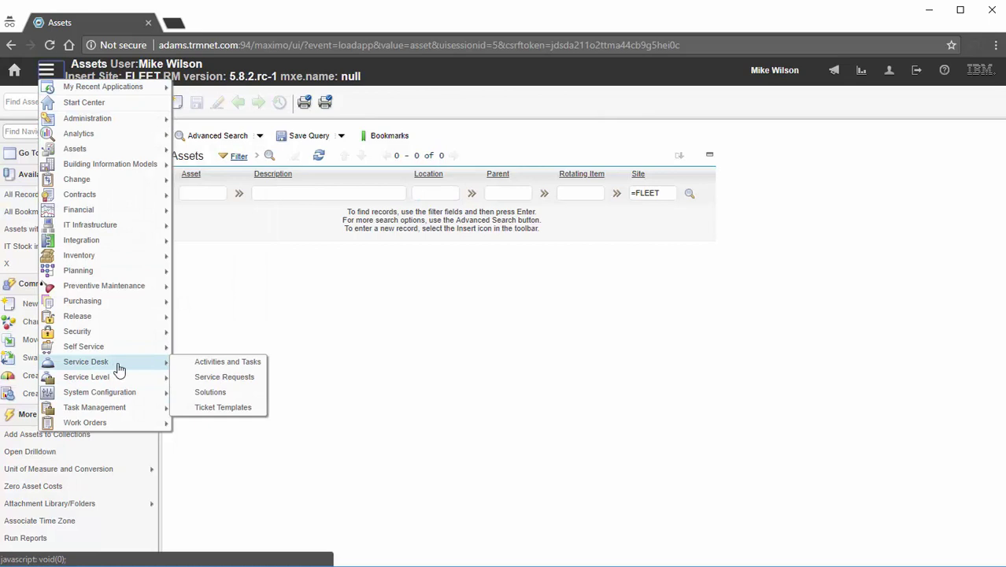
pyautogui.click(225, 378)
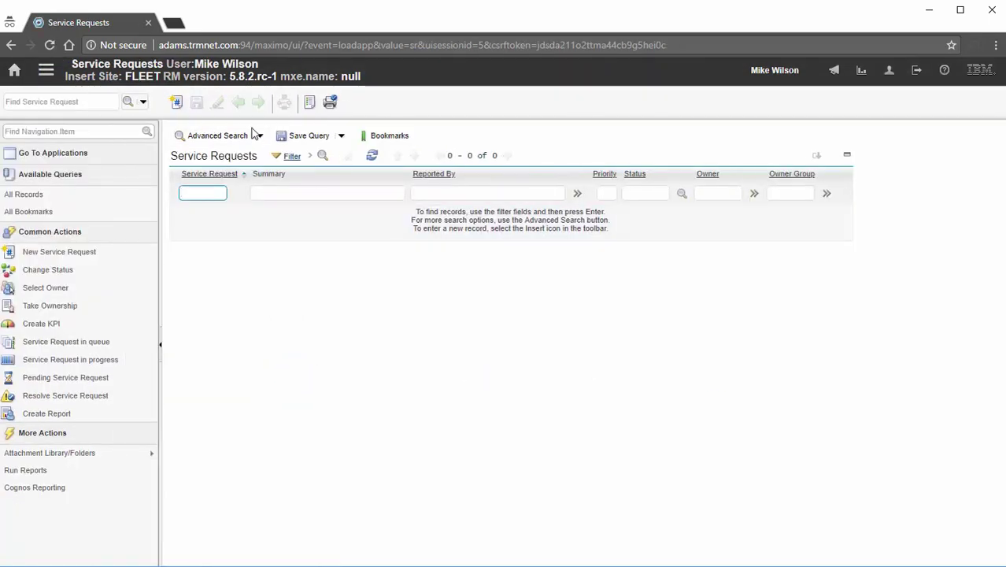
# In More Search Fields, confirm the Location lookup lists only the 36 FLEET locations, then cancel both dialogs
pyautogui.click(259, 136)
pyautogui.click(245, 152)
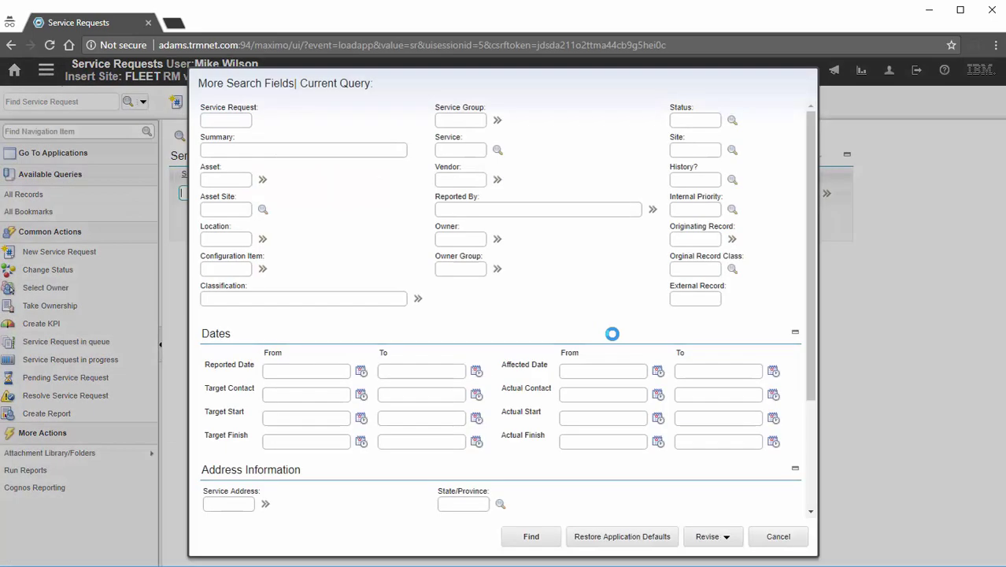
pyautogui.click(262, 238)
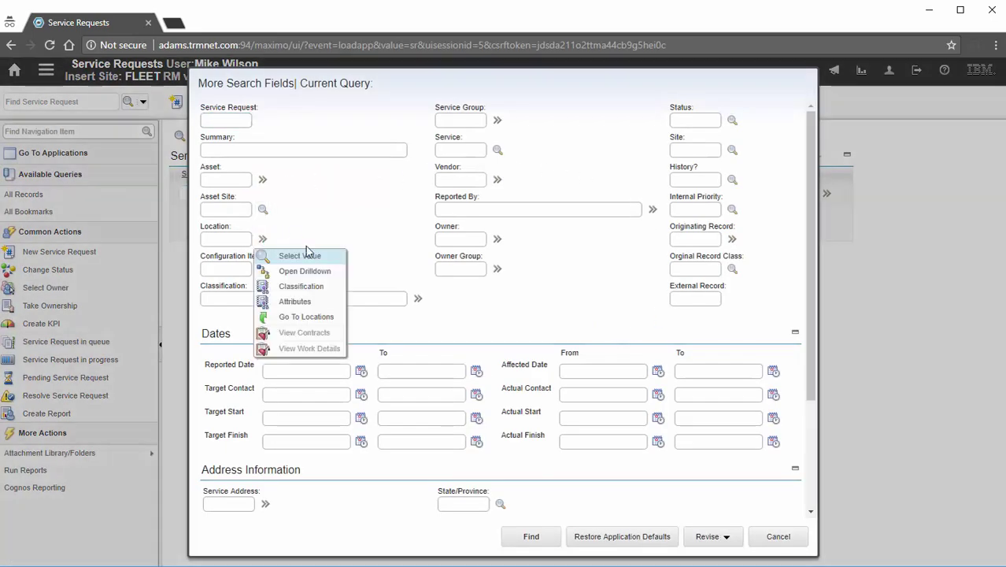
pyautogui.click(292, 256)
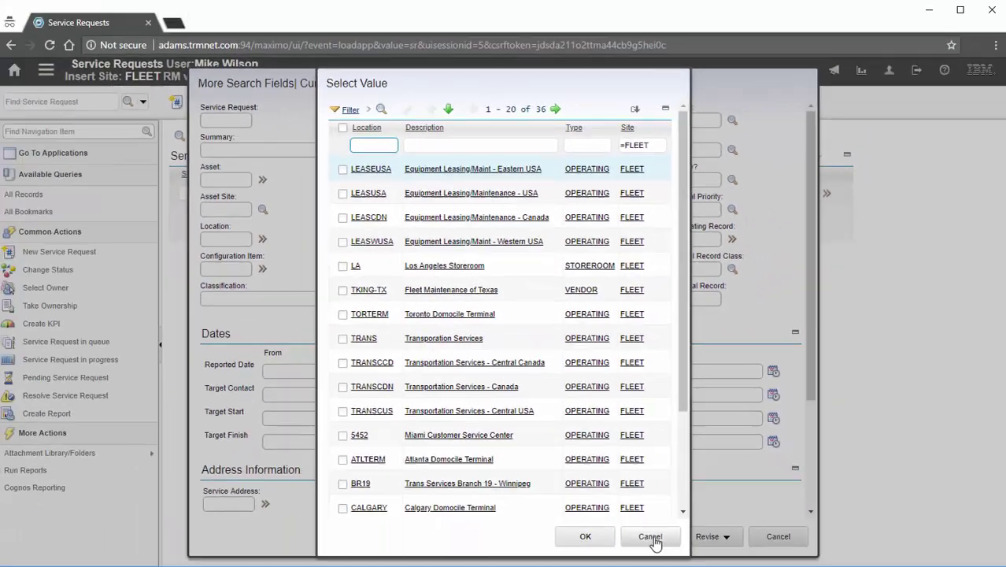
pyautogui.click(719, 537)
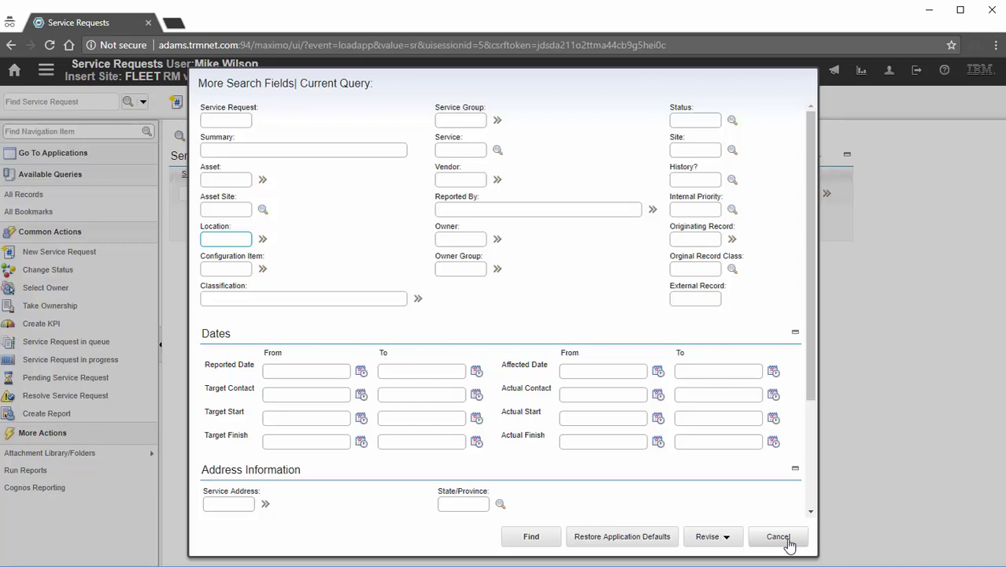
pyautogui.click(778, 537)
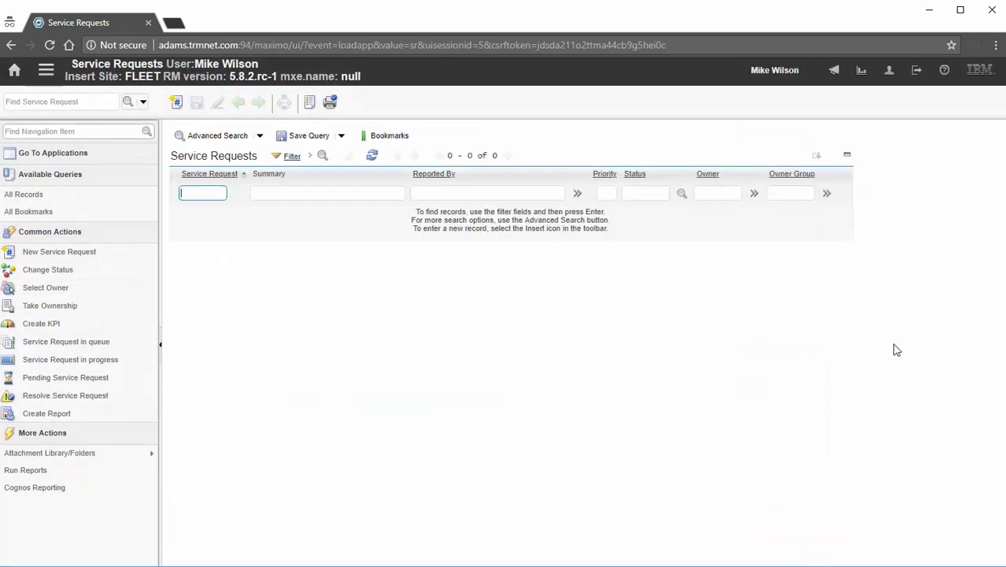